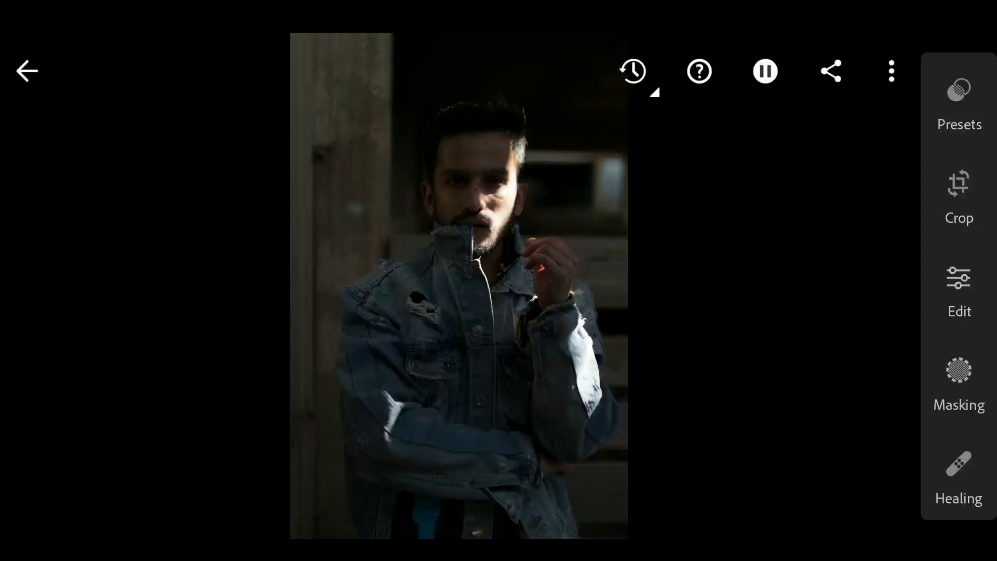
Step: Raise the portrait's Exposure in the Light adjustments to brighten it
{"action": "left_click", "coordinate": [959, 283]}
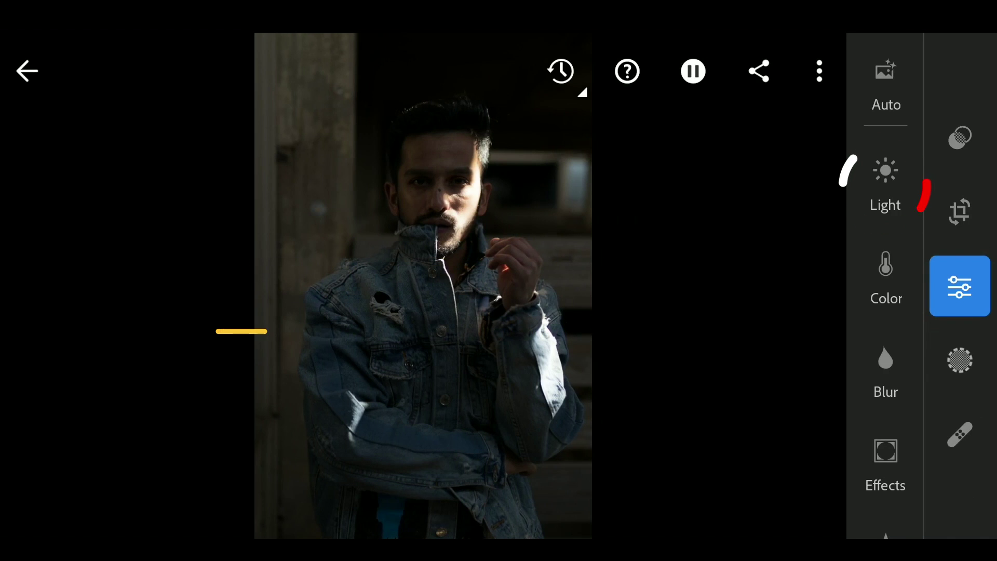
{"action": "left_click", "coordinate": [886, 183]}
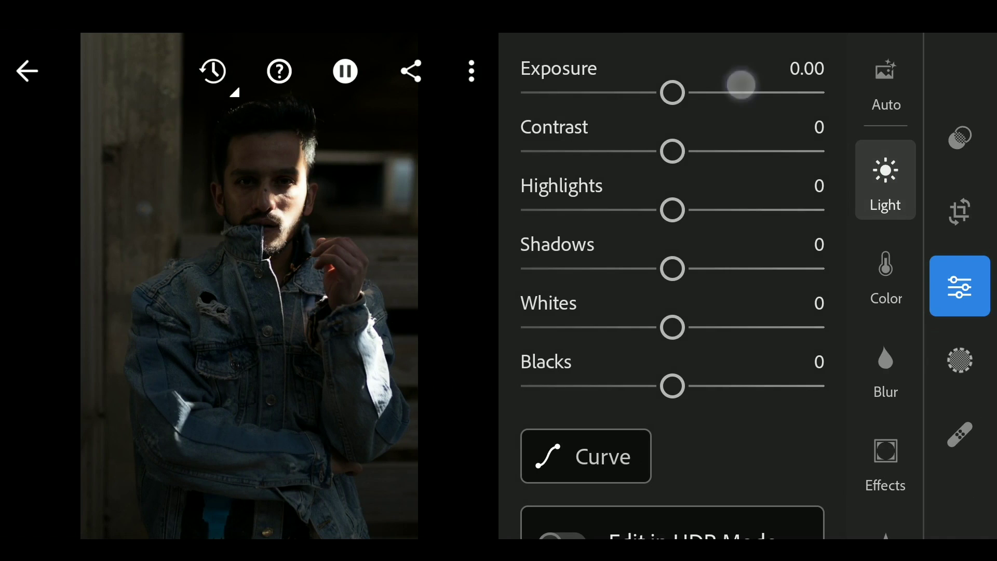
{"action": "mouse_move", "coordinate": [741, 86]}
{"action": "left_mouse_down"}
{"action": "mouse_move", "coordinate": [704, 108]}
{"action": "mouse_move", "coordinate": [744, 119]}
{"action": "left_mouse_up"}
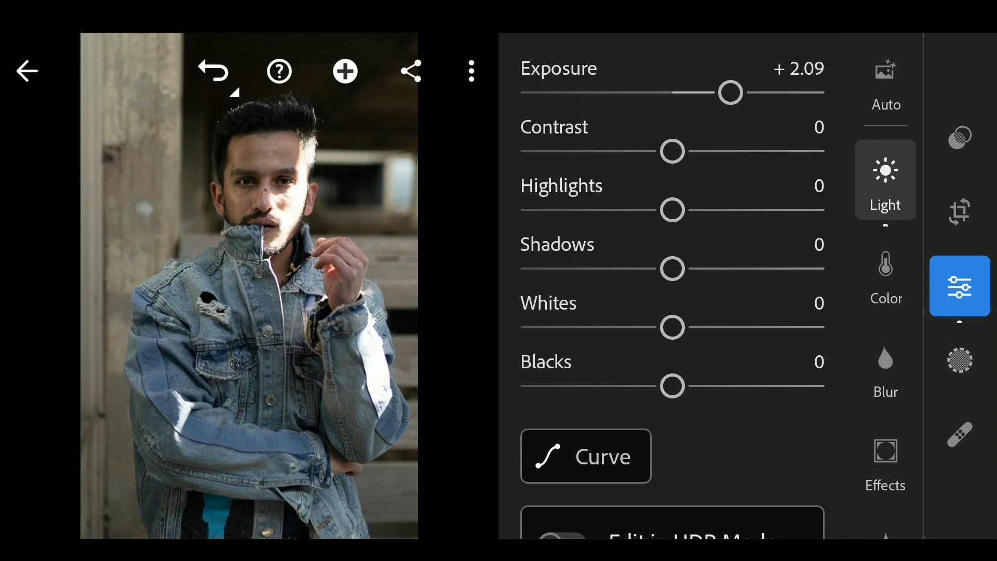
Step: Pull Highlights down to -95 and Whites to -76
{"action": "left_click", "coordinate": [674, 210]}
{"action": "left_click_drag", "start_coordinate": [674, 211], "coordinate": [552, 268]}
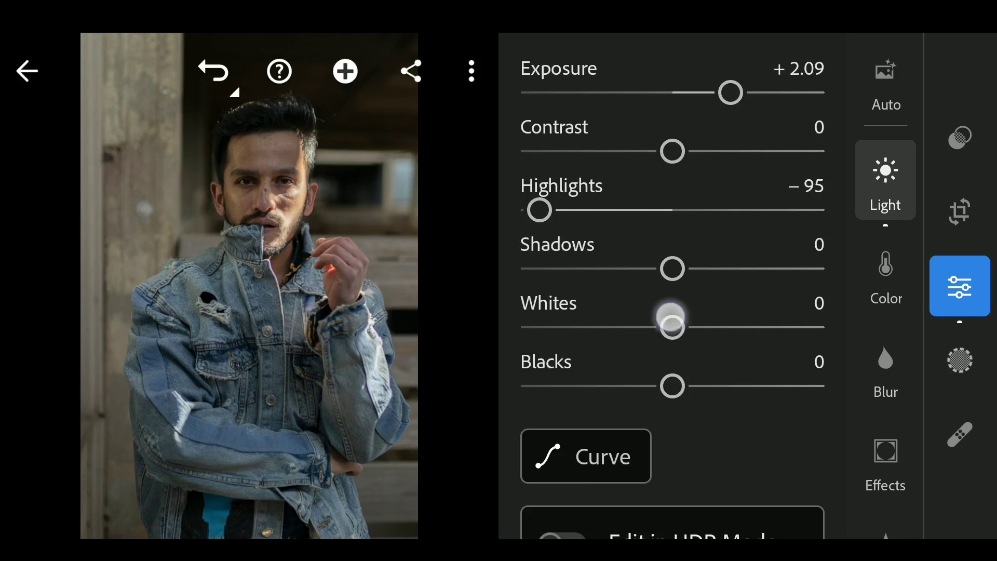
{"action": "left_click_drag", "start_coordinate": [670, 323], "coordinate": [576, 335]}
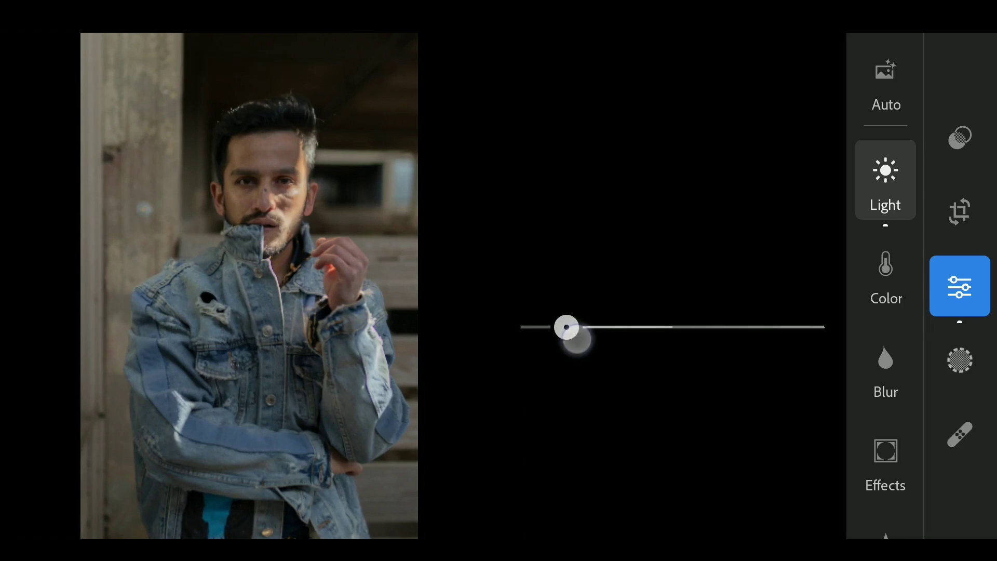
{"action": "left_click_drag", "start_coordinate": [577, 337], "coordinate": [574, 335]}
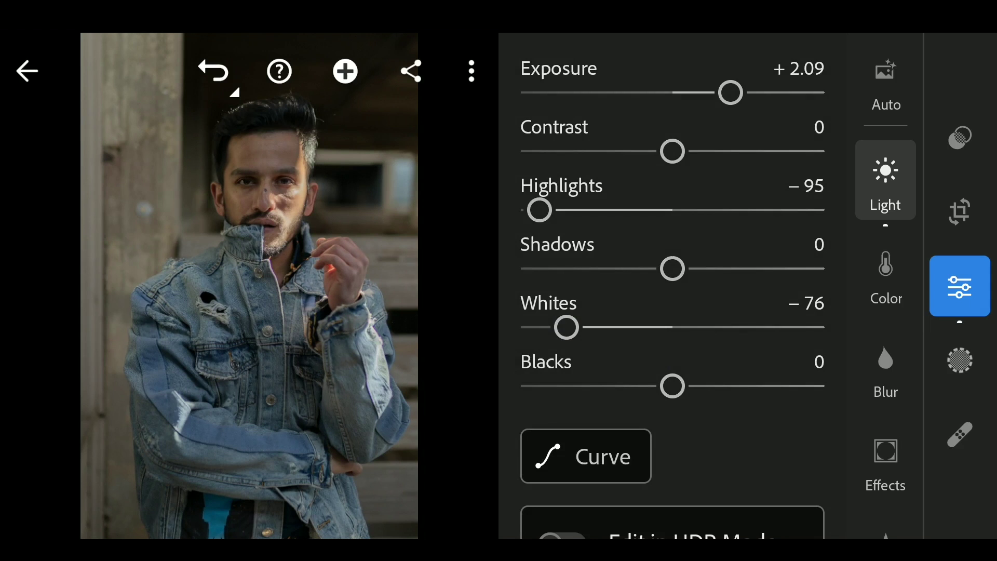
Step: Lift Shadows to +72 and Blacks to +60, settling Exposure at +1.89
{"action": "mouse_move", "coordinate": [673, 268]}
{"action": "left_mouse_down"}
{"action": "mouse_move", "coordinate": [787, 294]}
{"action": "mouse_move", "coordinate": [779, 296]}
{"action": "left_mouse_up"}
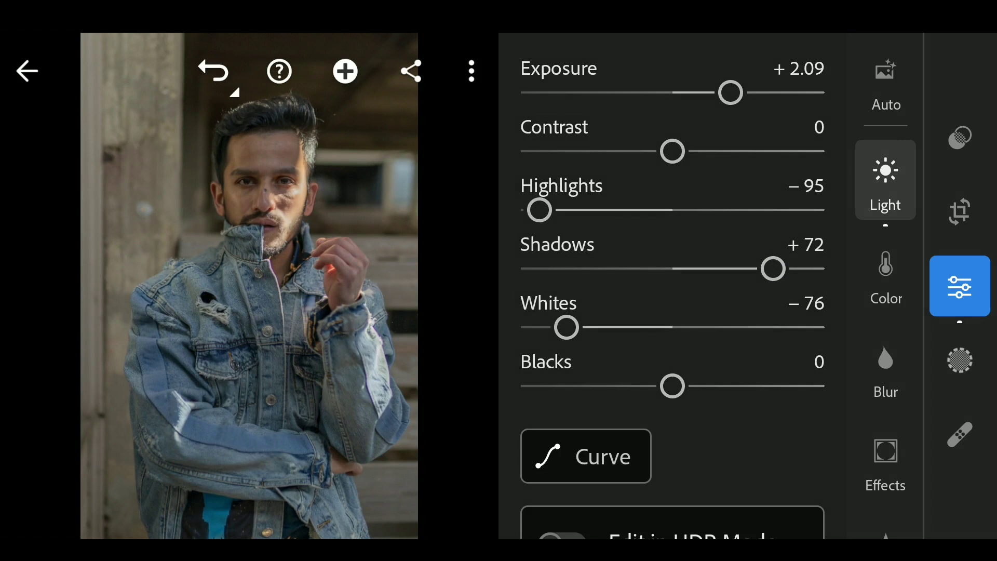
{"action": "left_click_drag", "start_coordinate": [706, 381], "coordinate": [782, 393]}
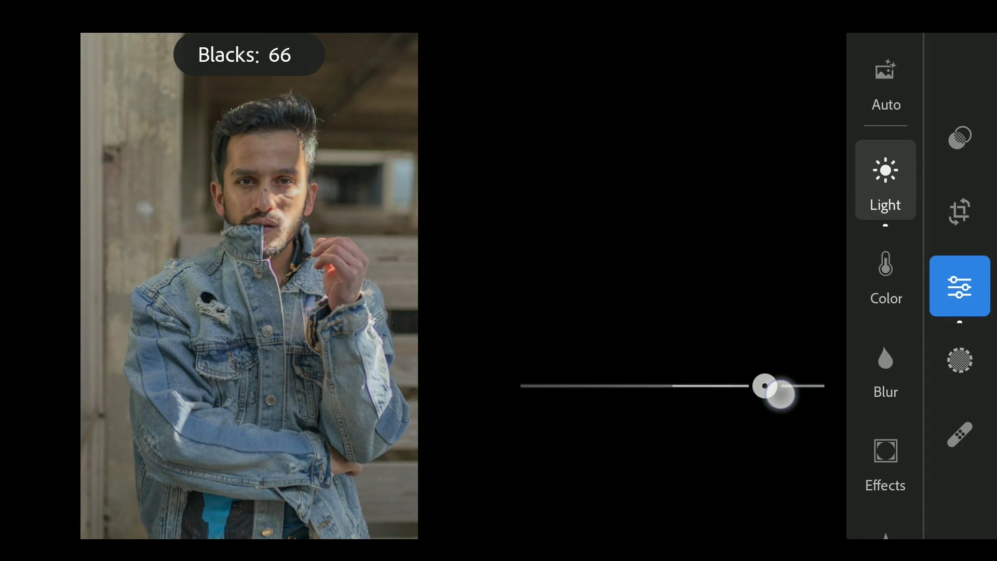
{"action": "mouse_move", "coordinate": [780, 395]}
{"action": "left_mouse_down"}
{"action": "mouse_move", "coordinate": [741, 392]}
{"action": "mouse_move", "coordinate": [756, 395]}
{"action": "mouse_move", "coordinate": [742, 386]}
{"action": "mouse_move", "coordinate": [756, 386]}
{"action": "left_mouse_up"}
{"action": "left_click_drag", "start_coordinate": [586, 88], "coordinate": [602, 92]}
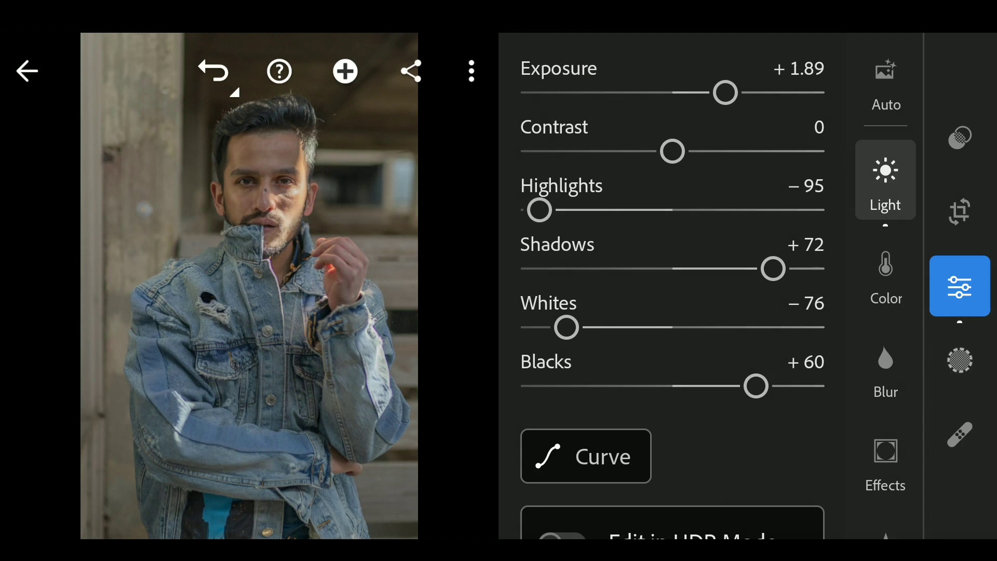
Step: Lift the tone curve's black point slightly and pull the shadow region down
{"action": "left_click", "coordinate": [597, 457]}
{"action": "left_click_drag", "start_coordinate": [134, 461], "coordinate": [133, 451]}
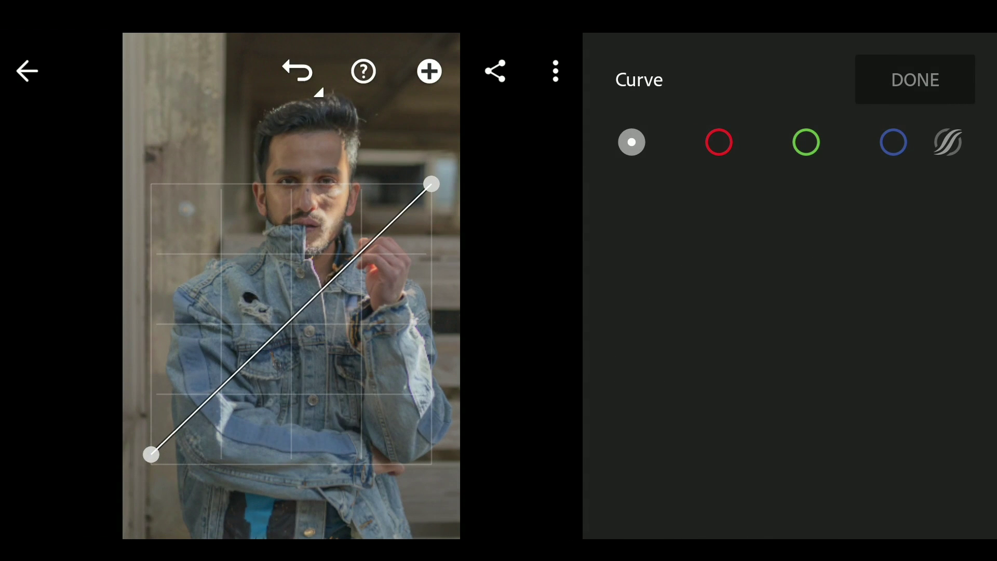
{"action": "left_click_drag", "start_coordinate": [151, 453], "coordinate": [151, 448]}
{"action": "left_click_drag", "start_coordinate": [208, 394], "coordinate": [220, 414]}
Step: Raise a midtone point and soften the white point to complete the S-curve
{"action": "left_click", "coordinate": [324, 308]}
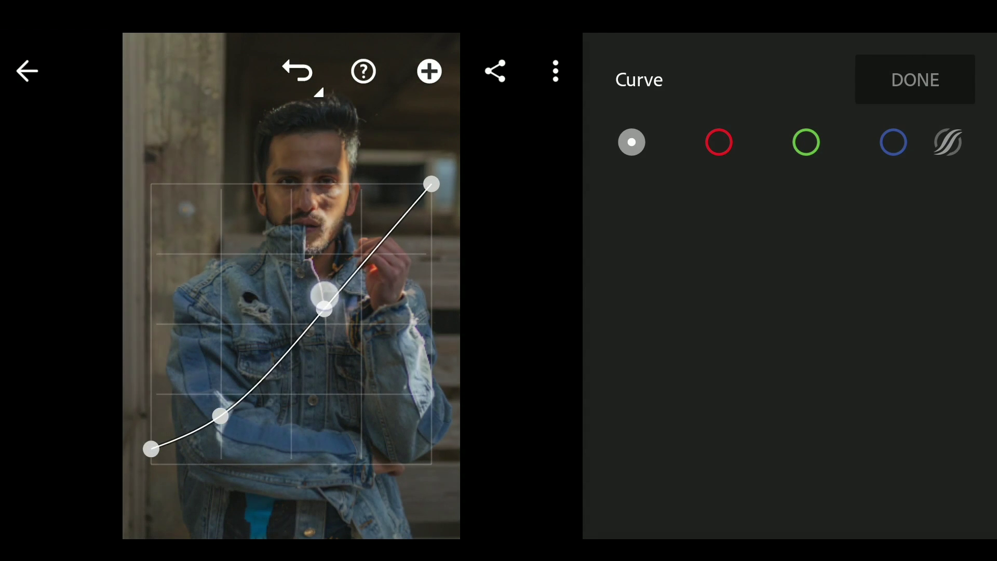
{"action": "left_click_drag", "start_coordinate": [324, 308], "coordinate": [319, 291]}
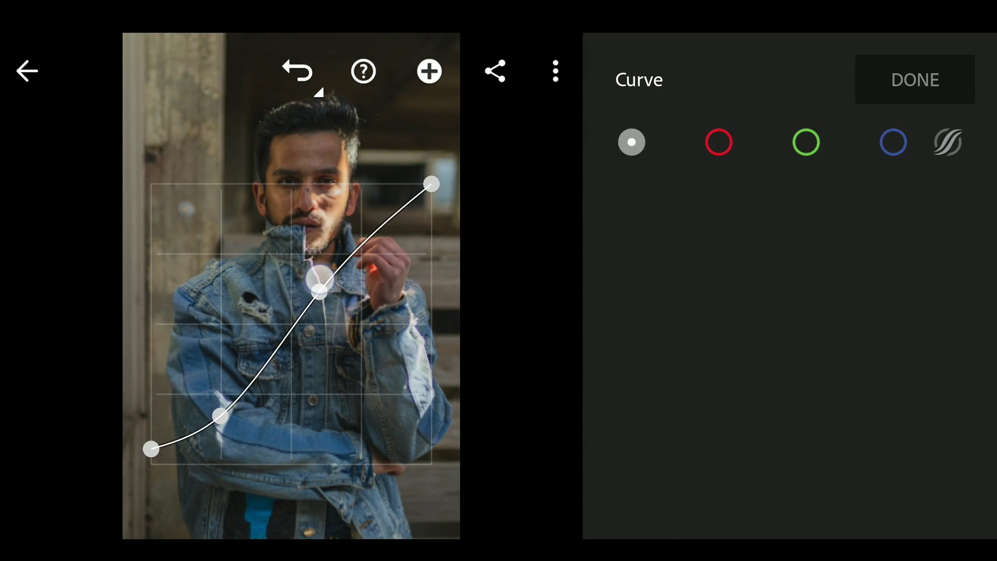
{"action": "mouse_move", "coordinate": [449, 205]}
{"action": "left_mouse_down"}
{"action": "mouse_move", "coordinate": [435, 185]}
{"action": "mouse_move", "coordinate": [441, 222]}
{"action": "mouse_move", "coordinate": [447, 209]}
{"action": "left_mouse_up"}
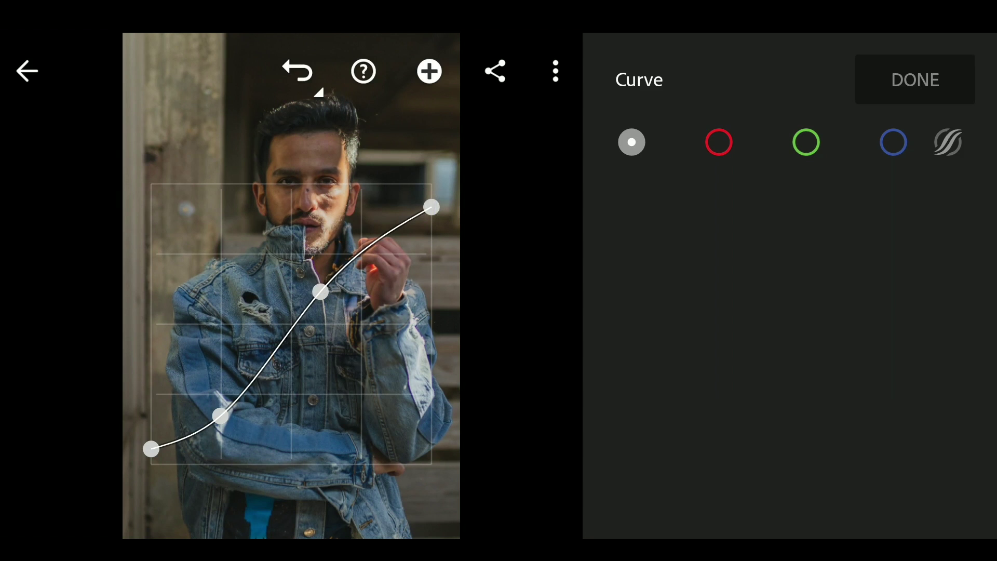
{"action": "left_click", "coordinate": [916, 80]}
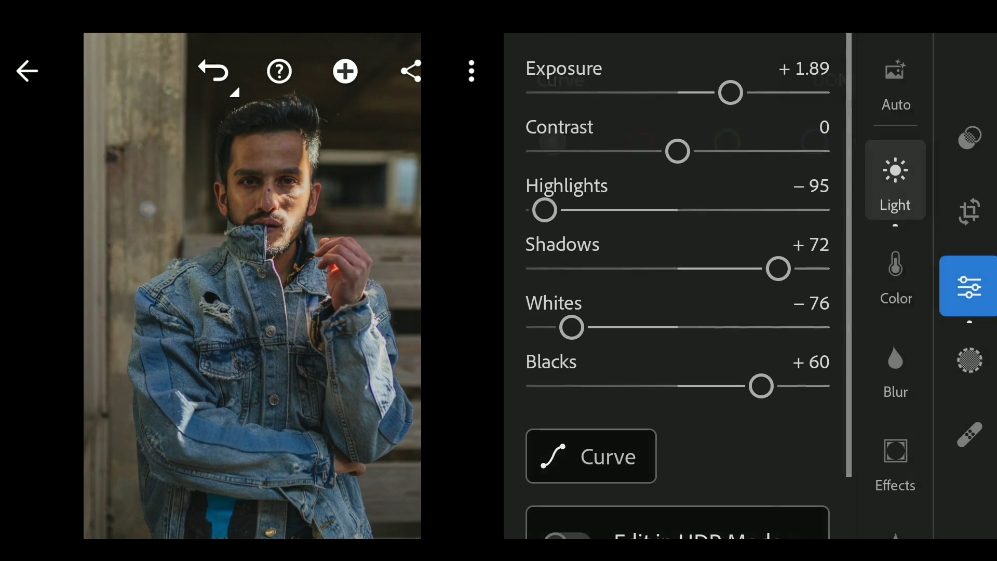
Step: Lower Clarity to -12 in Effects to soften the portrait
{"action": "left_click", "coordinate": [886, 460]}
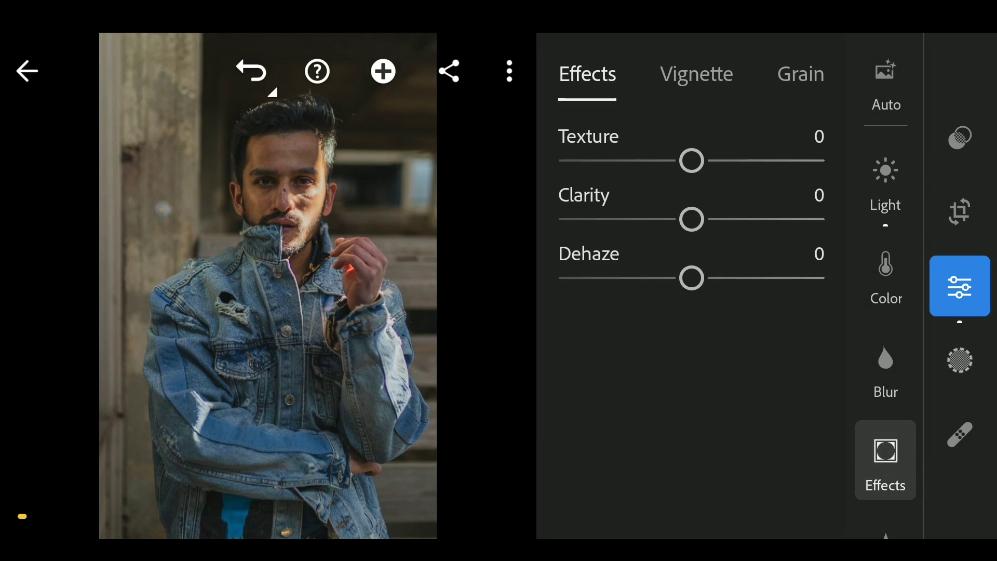
{"action": "left_click_drag", "start_coordinate": [619, 217], "coordinate": [615, 216]}
{"action": "mouse_move", "coordinate": [687, 218]}
{"action": "left_mouse_down"}
{"action": "mouse_move", "coordinate": [668, 220]}
{"action": "mouse_move", "coordinate": [680, 231]}
{"action": "left_mouse_up"}
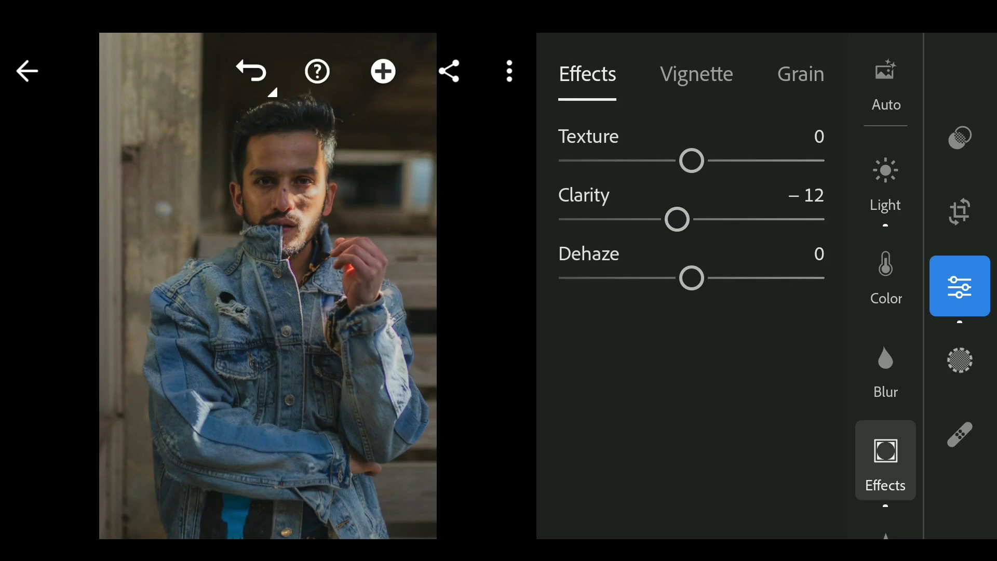
{"action": "left_click", "coordinate": [886, 268]}
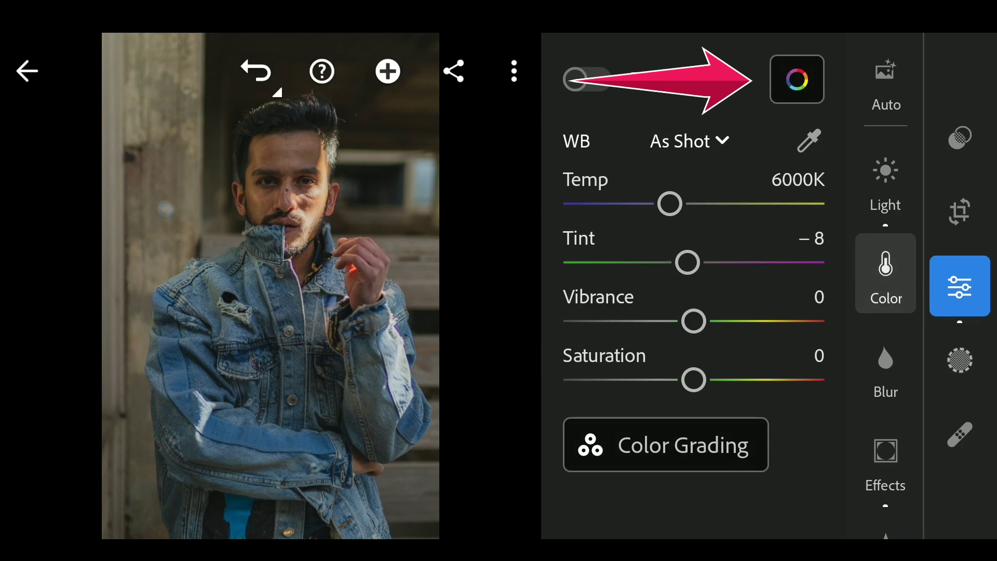
Step: In Color Mix, shift the red hue toward orange, nudge orange toward red and yellow toward orange
{"action": "left_click", "coordinate": [797, 79]}
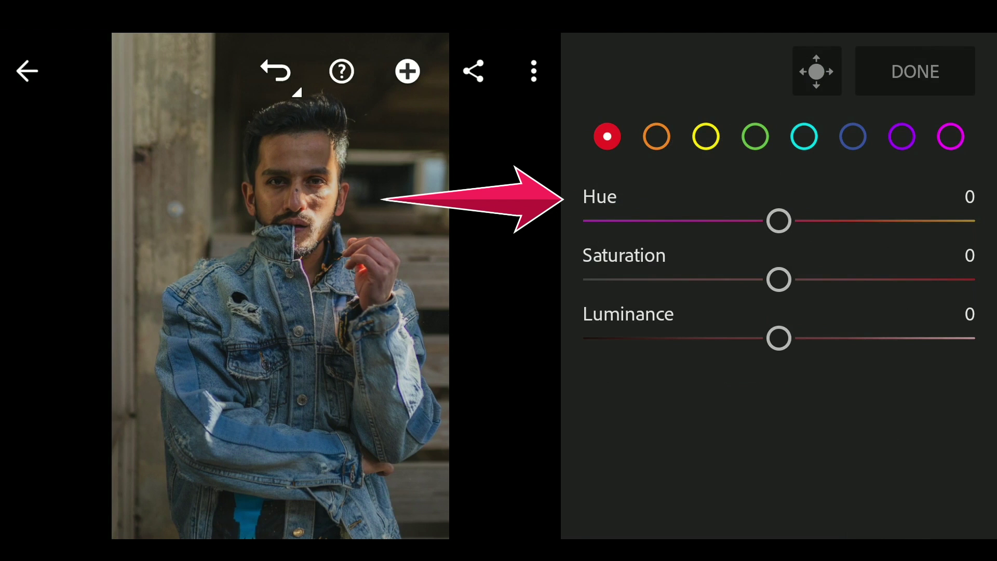
{"action": "mouse_move", "coordinate": [795, 212]}
{"action": "left_mouse_down"}
{"action": "mouse_move", "coordinate": [935, 254]}
{"action": "mouse_move", "coordinate": [911, 274]}
{"action": "mouse_move", "coordinate": [921, 276]}
{"action": "left_mouse_up"}
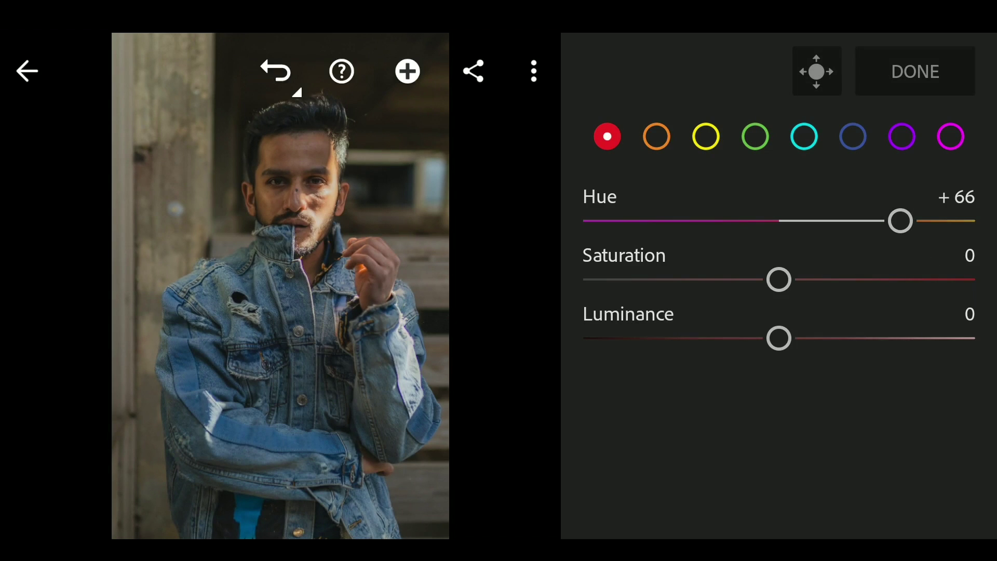
{"action": "left_click", "coordinate": [656, 138]}
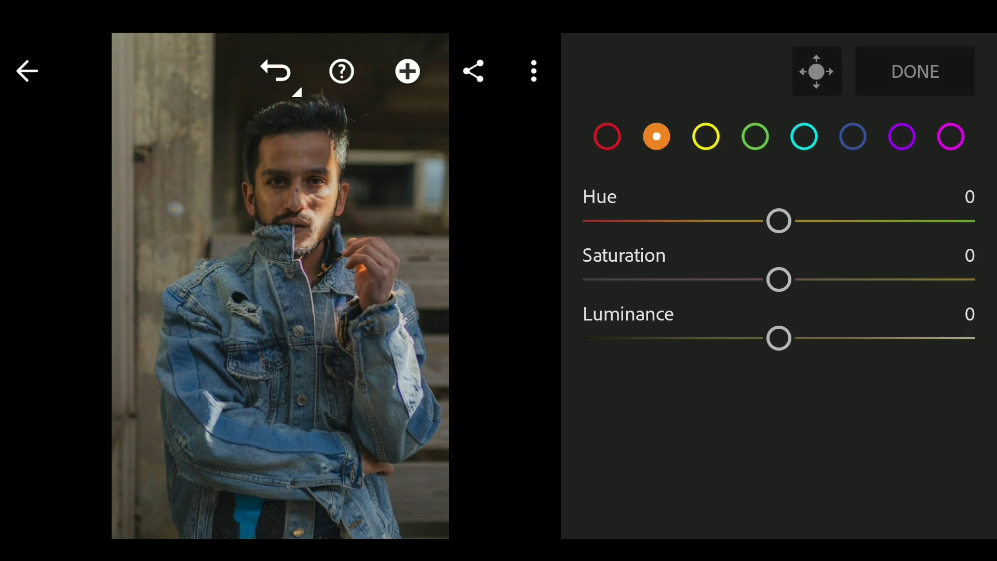
{"action": "mouse_move", "coordinate": [783, 217]}
{"action": "left_mouse_down"}
{"action": "mouse_move", "coordinate": [736, 229]}
{"action": "mouse_move", "coordinate": [764, 227]}
{"action": "left_mouse_up"}
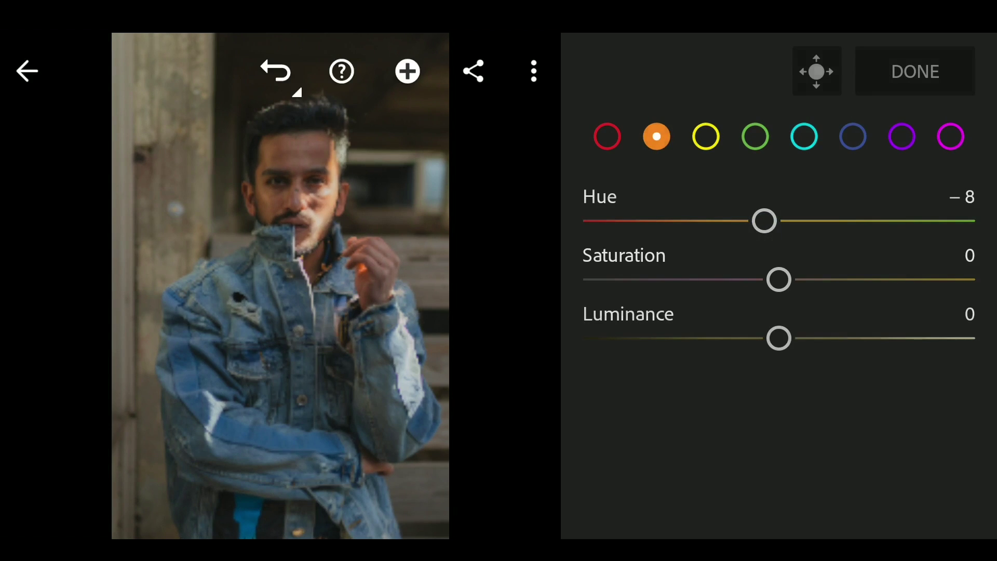
{"action": "left_click", "coordinate": [707, 137]}
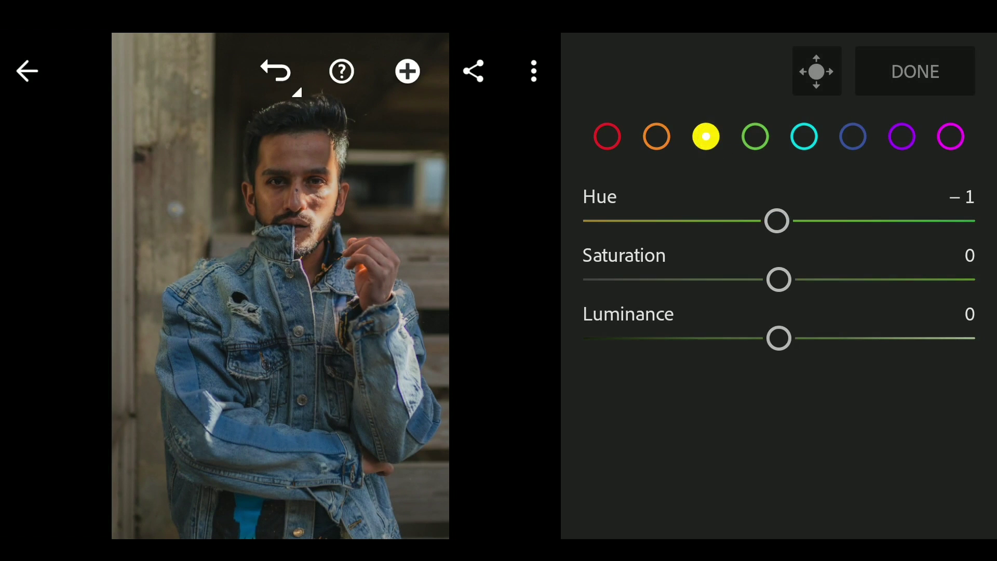
{"action": "left_click_drag", "start_coordinate": [779, 220], "coordinate": [724, 223]}
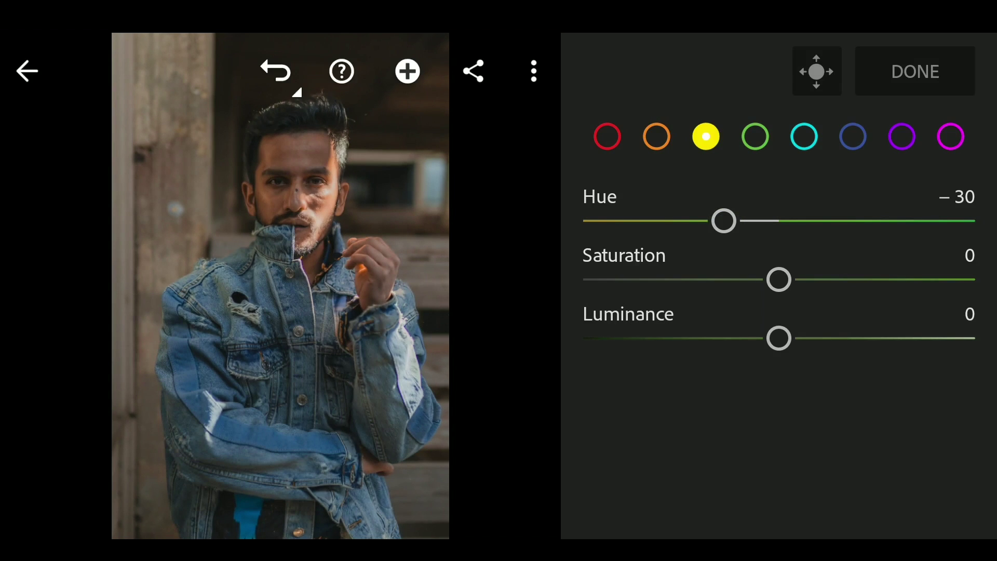
Step: Shift the green, aqua and blue hues, pushing blue toward teal
{"action": "left_click", "coordinate": [755, 138]}
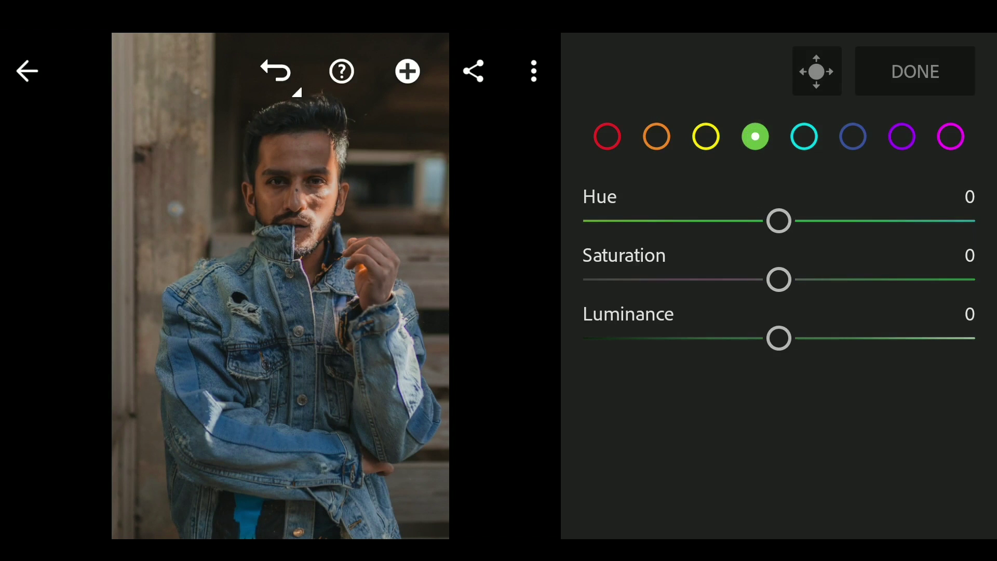
{"action": "mouse_move", "coordinate": [780, 221]}
{"action": "left_mouse_down"}
{"action": "mouse_move", "coordinate": [764, 222]}
{"action": "mouse_move", "coordinate": [955, 227]}
{"action": "mouse_move", "coordinate": [746, 230]}
{"action": "mouse_move", "coordinate": [456, 273]}
{"action": "left_mouse_up"}
{"action": "left_click", "coordinate": [805, 137]}
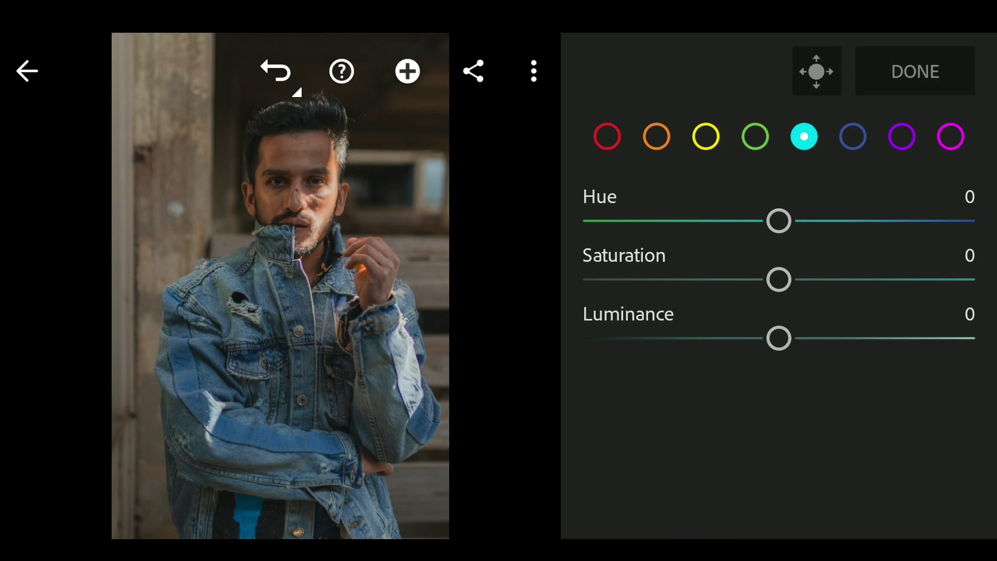
{"action": "mouse_move", "coordinate": [885, 211]}
{"action": "left_mouse_down"}
{"action": "mouse_move", "coordinate": [896, 232]}
{"action": "mouse_move", "coordinate": [881, 228]}
{"action": "left_mouse_up"}
{"action": "left_click", "coordinate": [853, 137]}
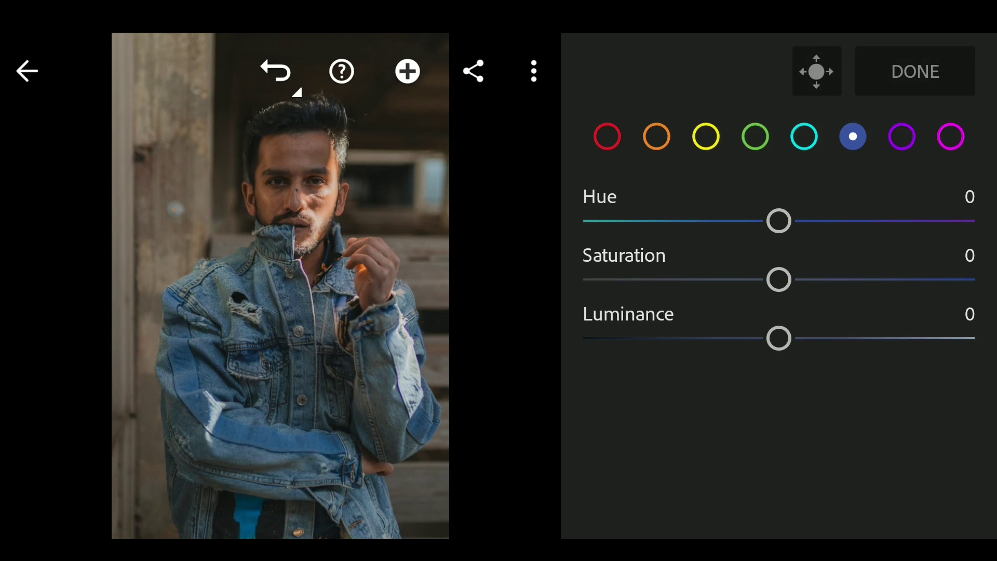
{"action": "mouse_move", "coordinate": [779, 220]}
{"action": "left_mouse_down"}
{"action": "mouse_move", "coordinate": [711, 228]}
{"action": "mouse_move", "coordinate": [721, 226]}
{"action": "left_mouse_up"}
Step: Fully desaturate the purple and magenta ranges to -100 saturation
{"action": "left_click", "coordinate": [901, 137]}
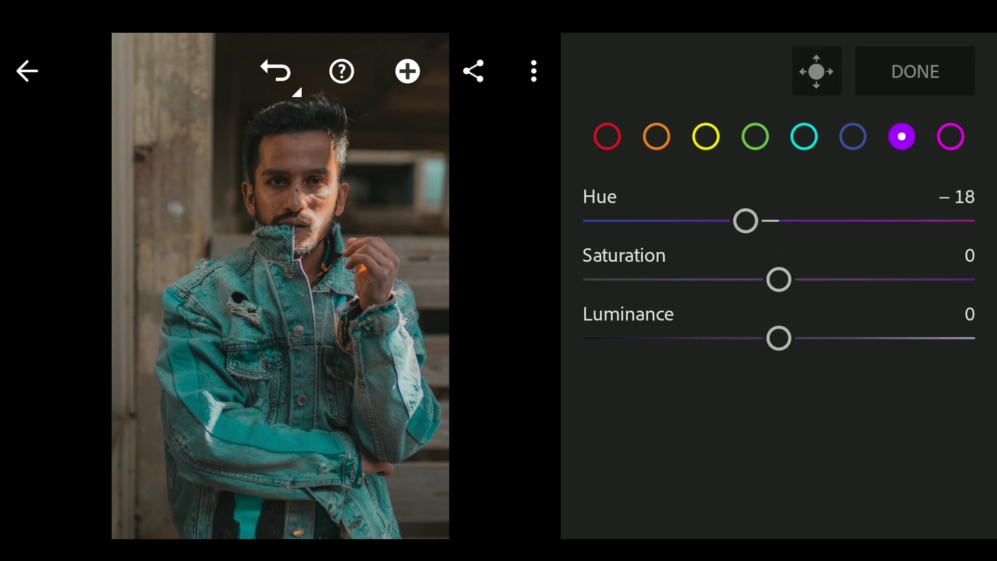
{"action": "left_click", "coordinate": [952, 139]}
{"action": "left_click", "coordinate": [902, 137]}
{"action": "left_click_drag", "start_coordinate": [779, 279], "coordinate": [595, 280]}
{"action": "left_click", "coordinate": [951, 138]}
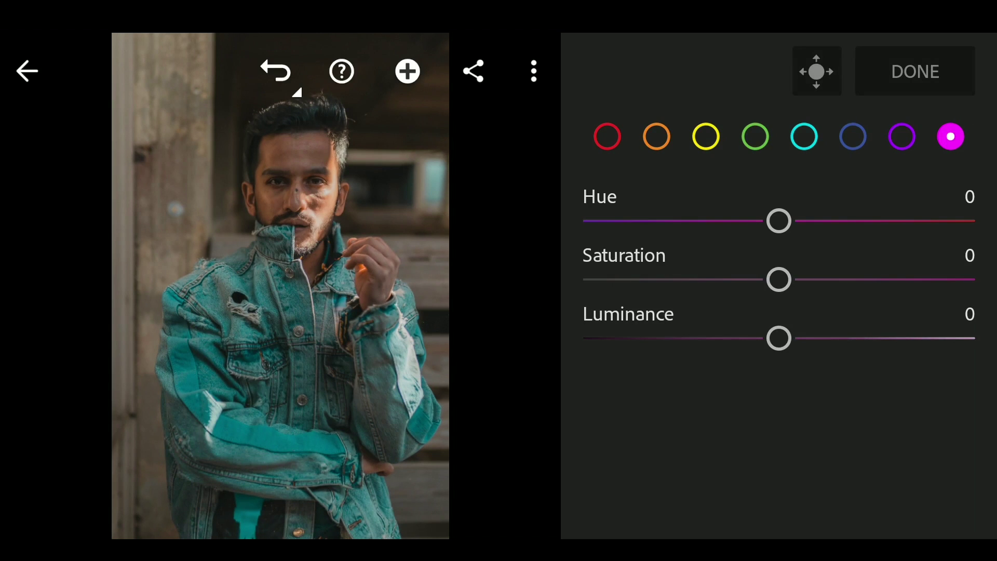
{"action": "left_click_drag", "start_coordinate": [779, 279], "coordinate": [595, 279]}
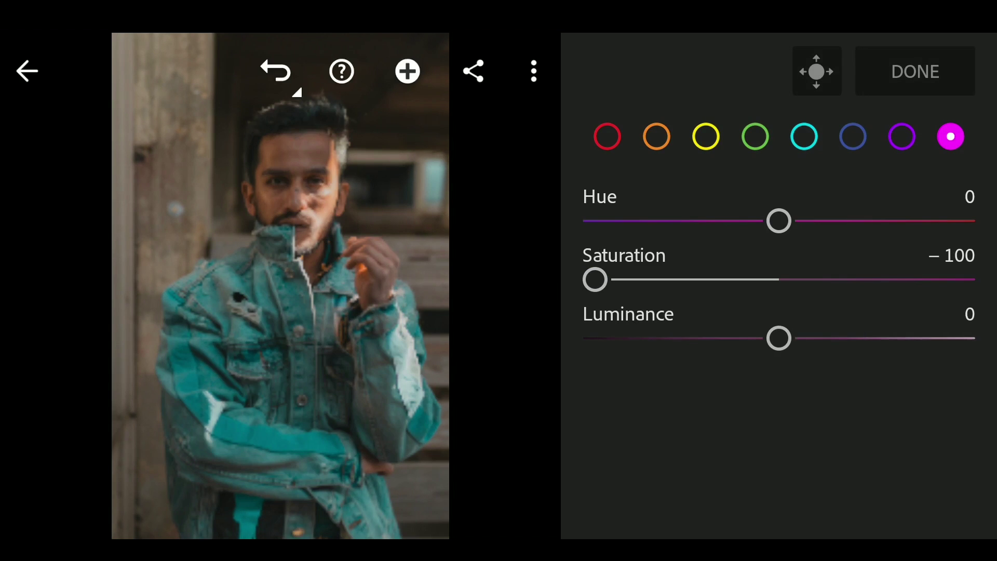
Step: Review the red and magenta ranges, then lift orange saturation a touch
{"action": "left_click", "coordinate": [607, 136]}
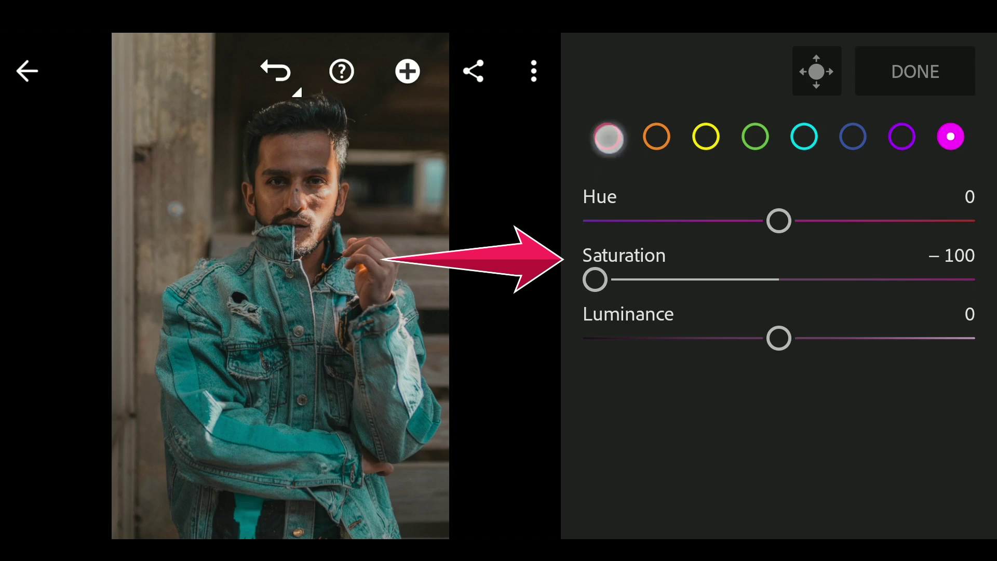
{"action": "left_click", "coordinate": [951, 137]}
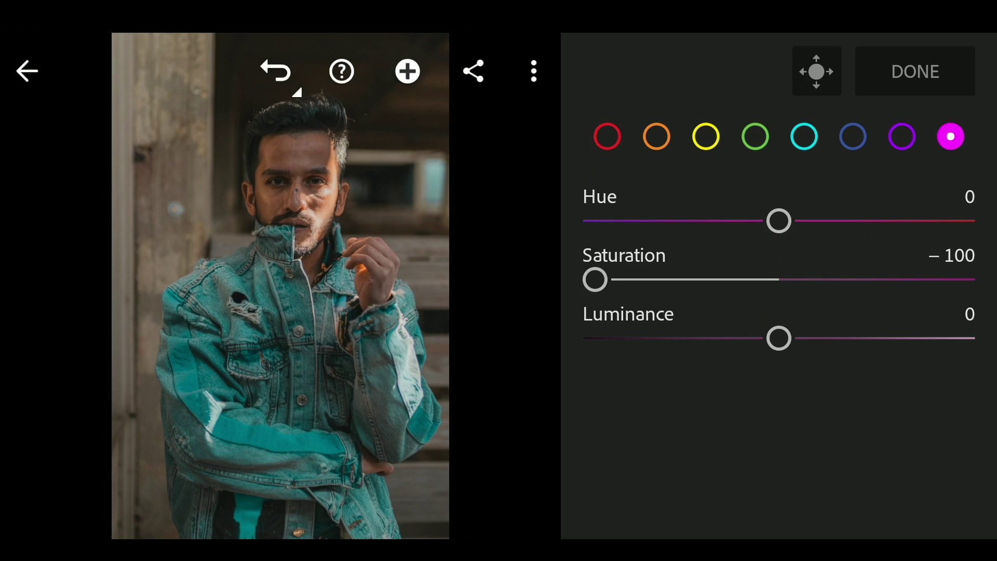
{"action": "left_click", "coordinate": [607, 136]}
{"action": "left_click", "coordinate": [657, 137]}
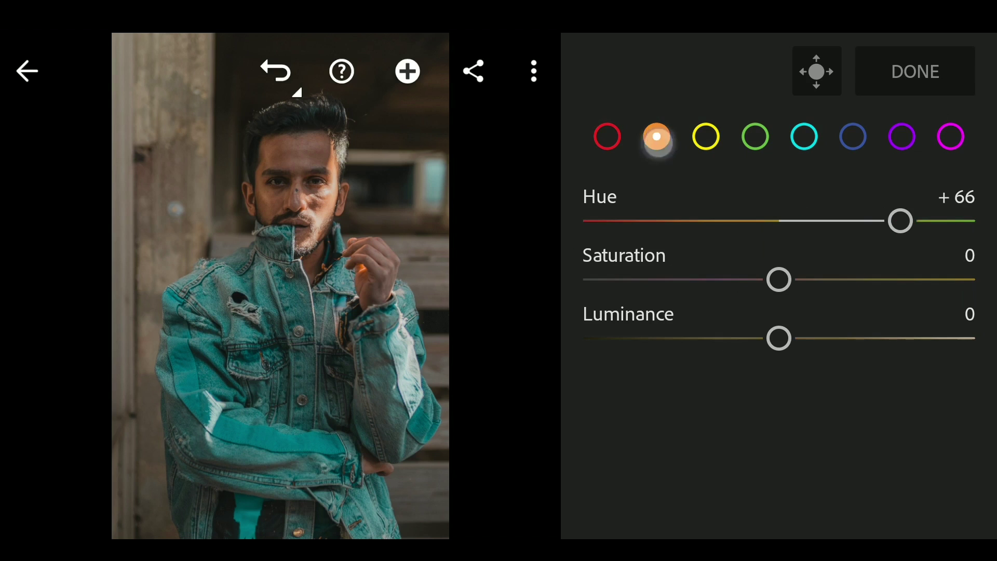
{"action": "mouse_move", "coordinate": [881, 279]}
{"action": "left_mouse_down"}
{"action": "mouse_move", "coordinate": [893, 278]}
{"action": "mouse_move", "coordinate": [873, 277]}
{"action": "left_mouse_up"}
Step: Desaturate the yellow tones and step through green, cyan and blue ranges
{"action": "left_click", "coordinate": [706, 137]}
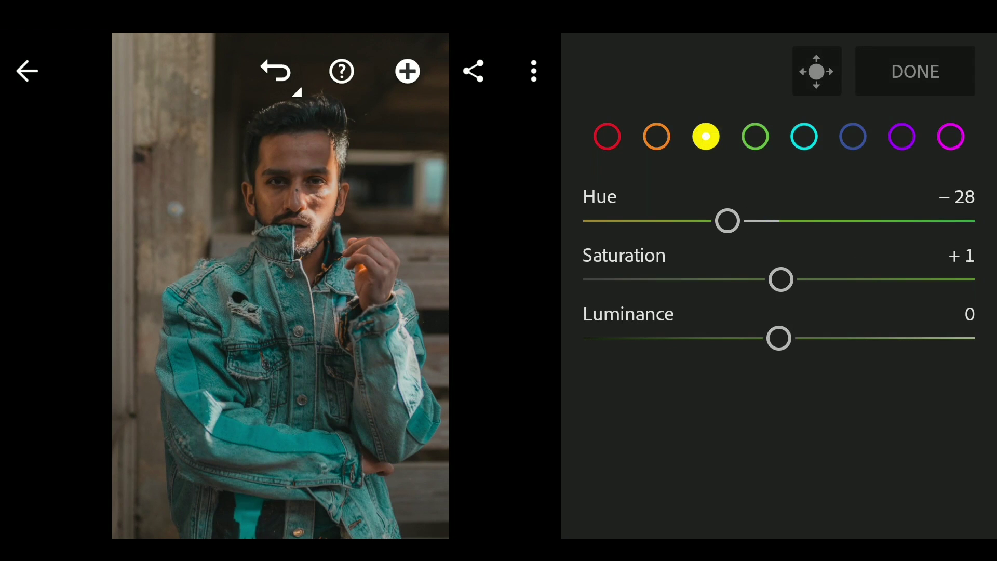
{"action": "left_click_drag", "start_coordinate": [779, 279], "coordinate": [734, 279]}
{"action": "left_click", "coordinate": [755, 137]}
{"action": "left_click", "coordinate": [805, 136]}
{"action": "left_click", "coordinate": [853, 137]}
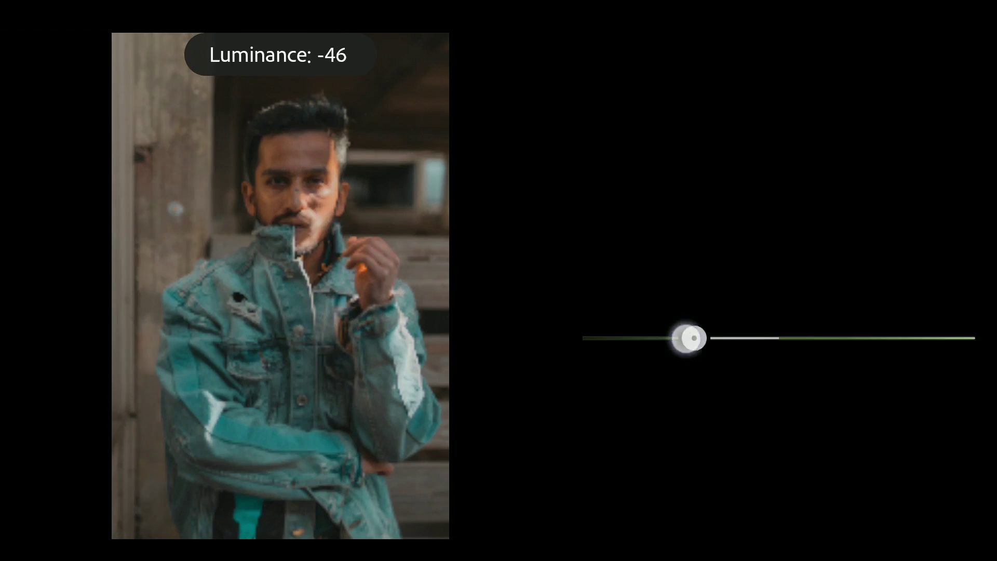
Step: Darken the yellow, green (-19) and cyan luminance
{"action": "left_click_drag", "start_coordinate": [818, 382], "coordinate": [799, 399]}
{"action": "left_click", "coordinate": [755, 136]}
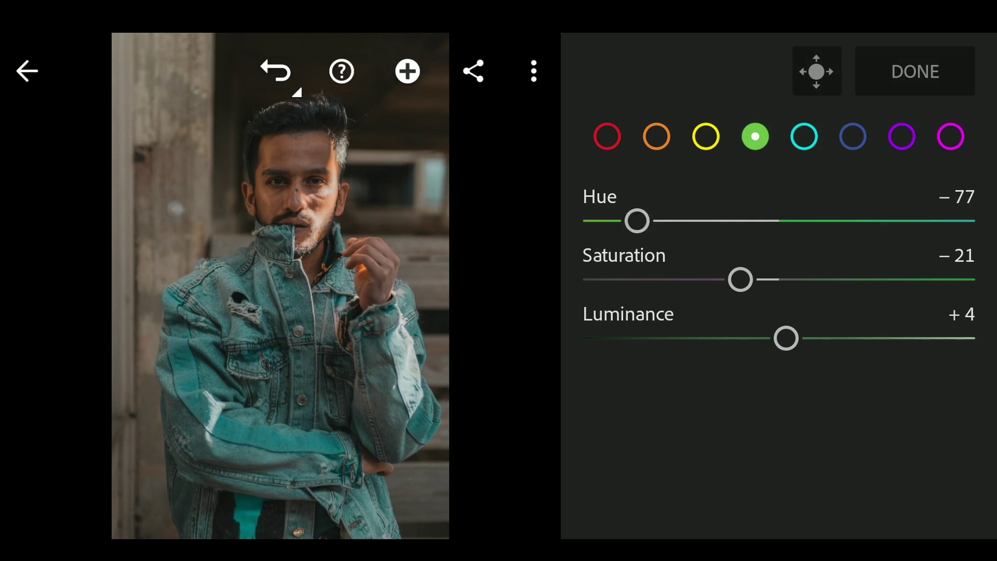
{"action": "left_click_drag", "start_coordinate": [779, 338], "coordinate": [745, 337]}
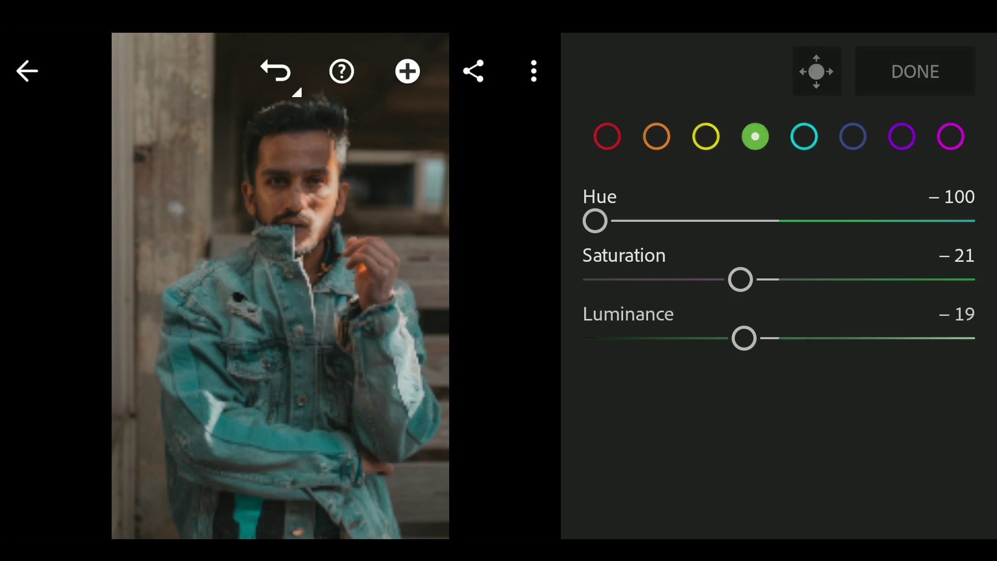
{"action": "left_click", "coordinate": [804, 136]}
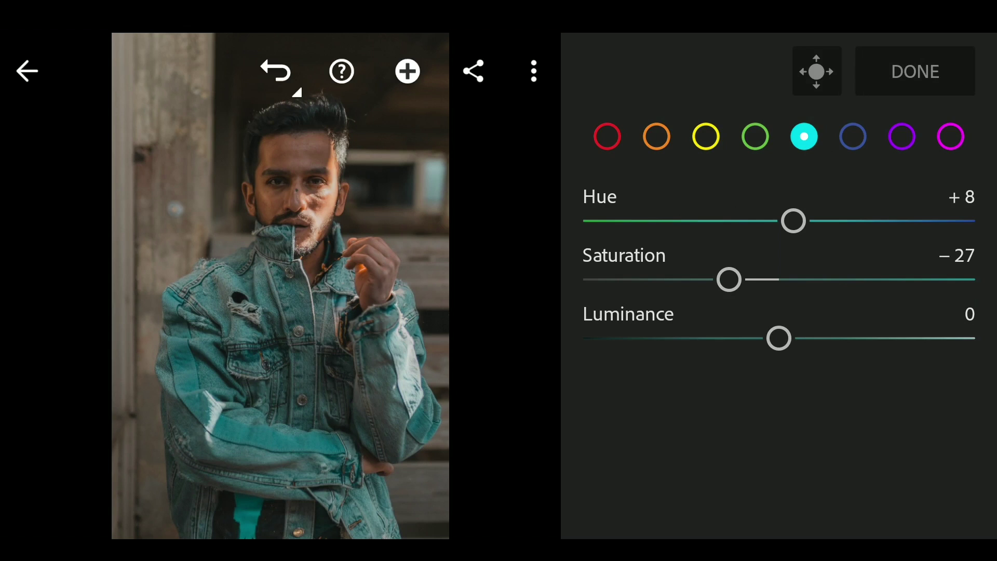
{"action": "left_click_drag", "start_coordinate": [705, 332], "coordinate": [679, 353]}
Step: Shift the blue hue, darken blue luminance to -6 and finish the colour mix
{"action": "left_click", "coordinate": [853, 137]}
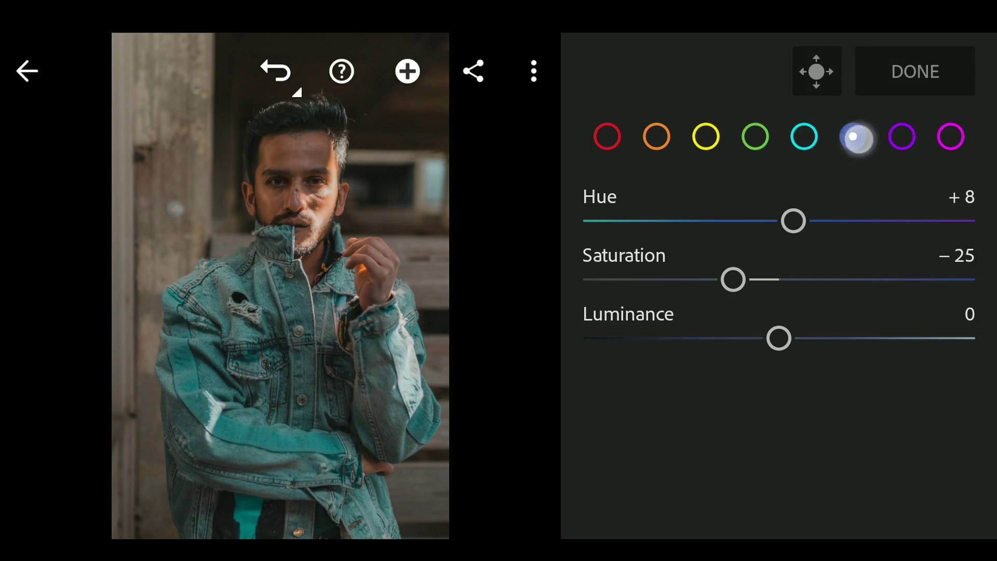
{"action": "left_click_drag", "start_coordinate": [794, 220], "coordinate": [698, 220]}
{"action": "left_click_drag", "start_coordinate": [686, 335], "coordinate": [667, 341]}
{"action": "left_click", "coordinate": [916, 71]}
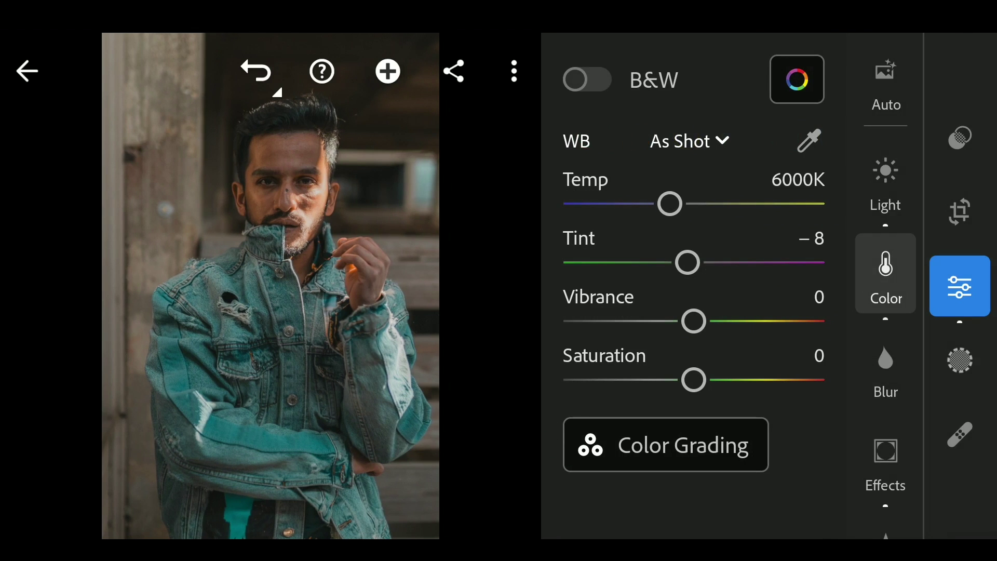
Step: In Colour Grading, tint the shadows teal/cyan with a little strength
{"action": "left_click", "coordinate": [695, 433]}
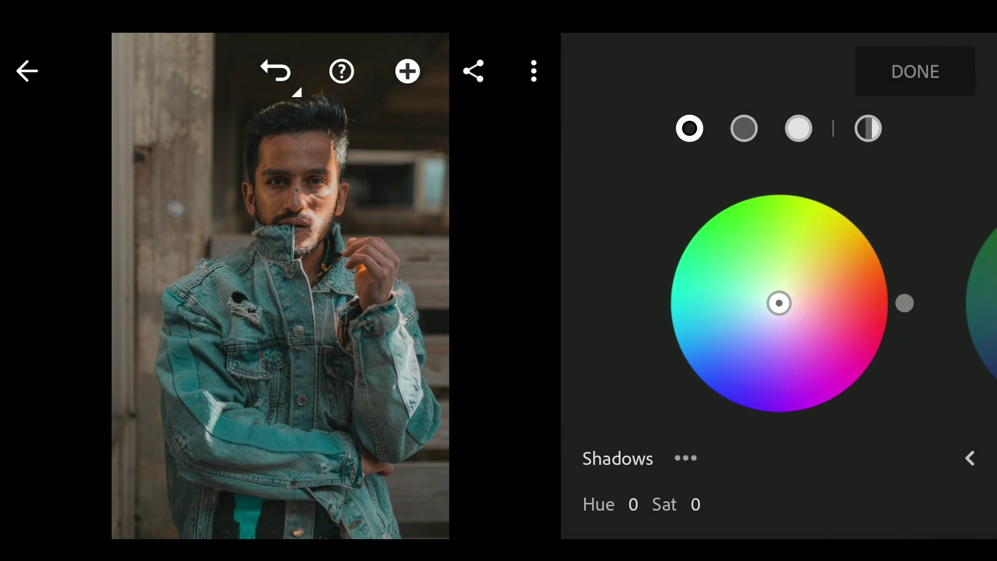
{"action": "mouse_move", "coordinate": [905, 303]}
{"action": "left_mouse_down"}
{"action": "mouse_move", "coordinate": [920, 303]}
{"action": "mouse_move", "coordinate": [735, 382]}
{"action": "mouse_move", "coordinate": [626, 302]}
{"action": "mouse_move", "coordinate": [644, 306]}
{"action": "left_mouse_up"}
{"action": "mouse_move", "coordinate": [780, 303]}
{"action": "left_mouse_down"}
{"action": "mouse_move", "coordinate": [745, 299]}
{"action": "mouse_move", "coordinate": [777, 305]}
{"action": "mouse_move", "coordinate": [760, 300]}
{"action": "left_mouse_up"}
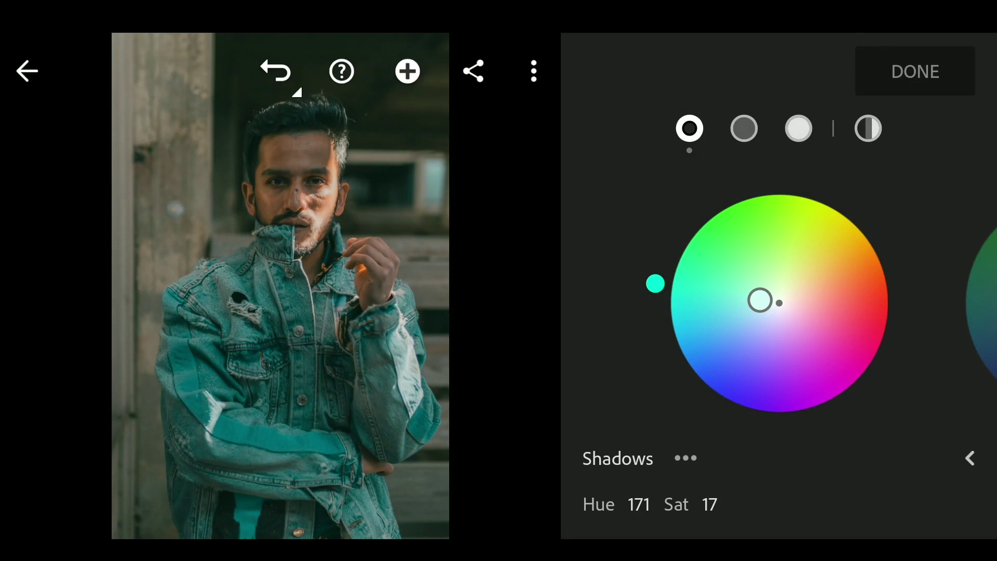
{"action": "left_click_drag", "start_coordinate": [656, 284], "coordinate": [654, 315]}
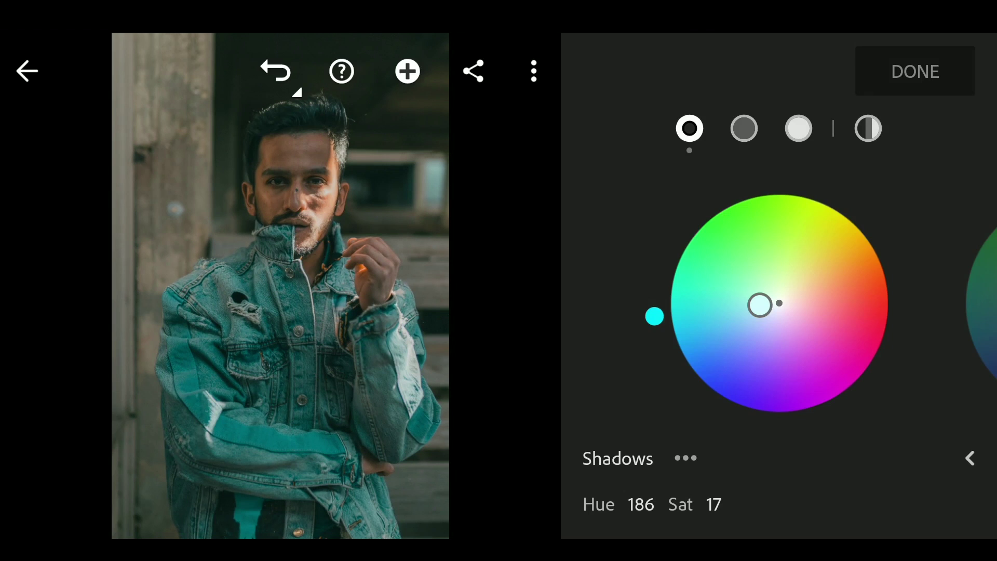
Step: Give the midtones a warm orange tint
{"action": "left_click_drag", "start_coordinate": [857, 351], "coordinate": [608, 351]}
{"action": "mouse_move", "coordinate": [904, 303]}
{"action": "left_mouse_down"}
{"action": "mouse_move", "coordinate": [915, 304]}
{"action": "mouse_move", "coordinate": [897, 205]}
{"action": "mouse_move", "coordinate": [872, 219]}
{"action": "left_mouse_up"}
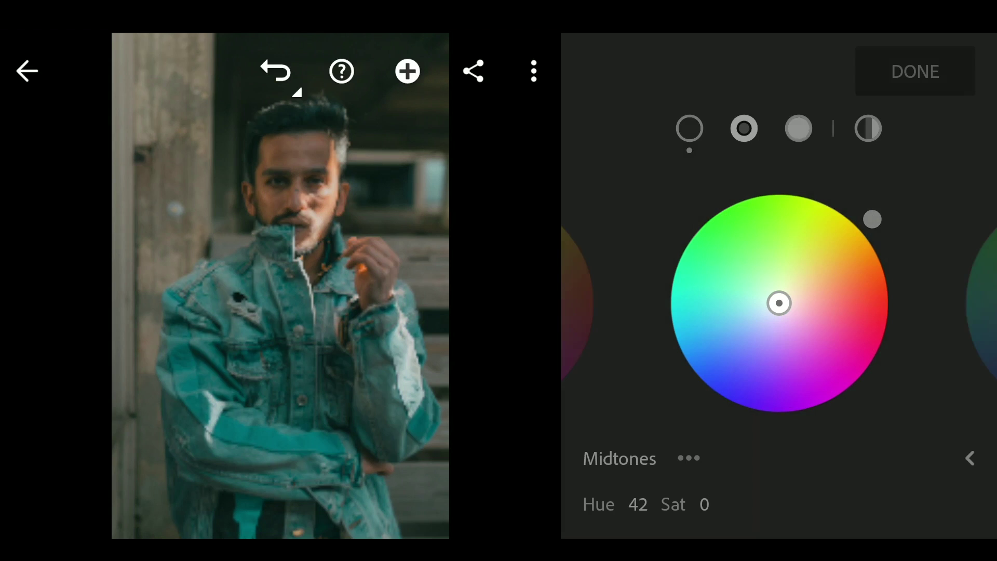
{"action": "left_click", "coordinate": [792, 303]}
{"action": "mouse_move", "coordinate": [792, 303]}
{"action": "left_mouse_down"}
{"action": "mouse_move", "coordinate": [815, 288]}
{"action": "mouse_move", "coordinate": [802, 292]}
{"action": "left_mouse_up"}
{"action": "left_click_drag", "start_coordinate": [896, 256], "coordinate": [901, 228]}
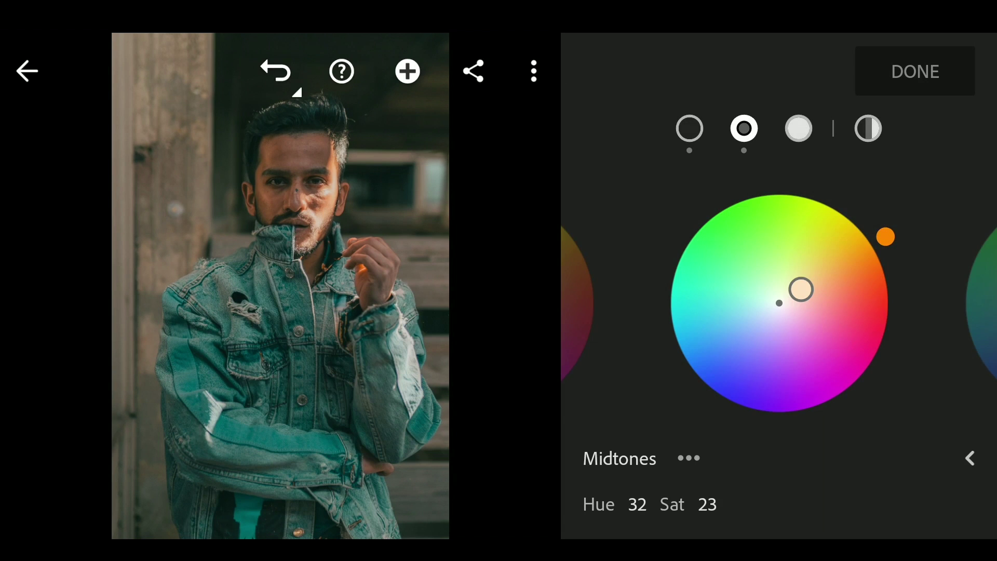
Step: Add a faint green tint to the highlights
{"action": "left_click", "coordinate": [799, 129]}
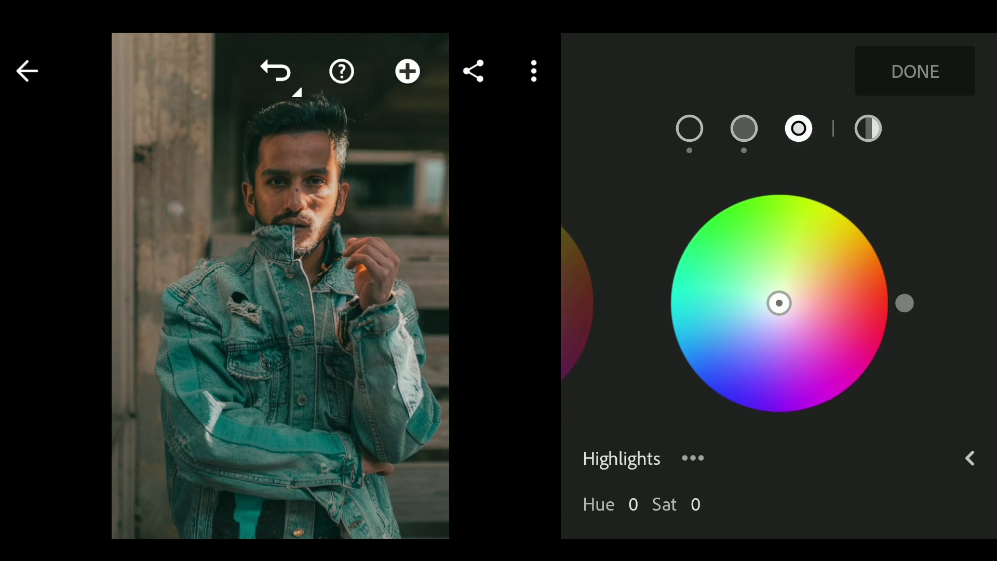
{"action": "mouse_move", "coordinate": [928, 303]}
{"action": "left_mouse_down"}
{"action": "mouse_move", "coordinate": [901, 229]}
{"action": "mouse_move", "coordinate": [711, 170]}
{"action": "left_mouse_up"}
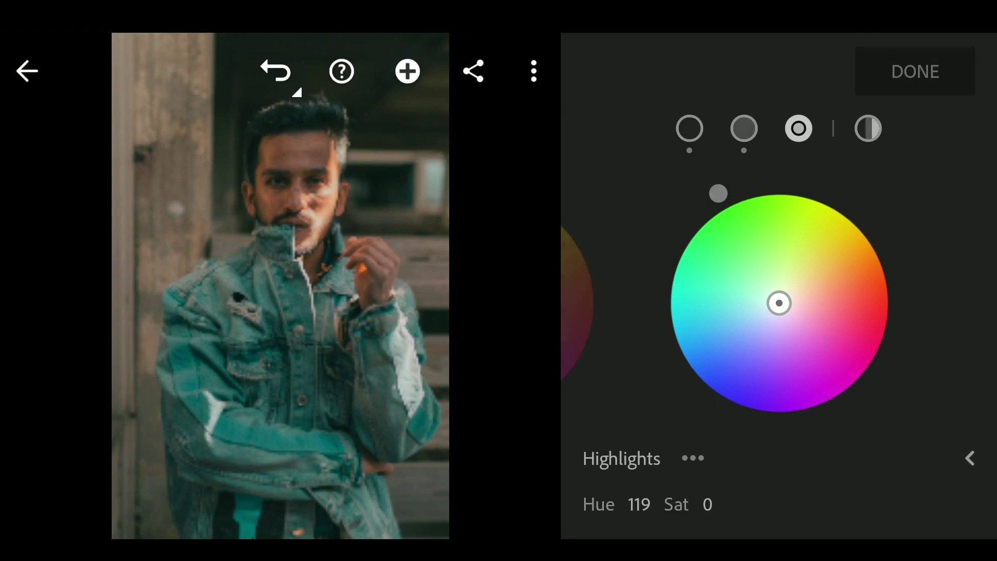
{"action": "left_click_drag", "start_coordinate": [780, 304], "coordinate": [769, 275]}
Step: Fine-tune white balance Temp near neutral with Tint around -27 toward green, then collapse the edit panel
{"action": "left_click", "coordinate": [934, 71]}
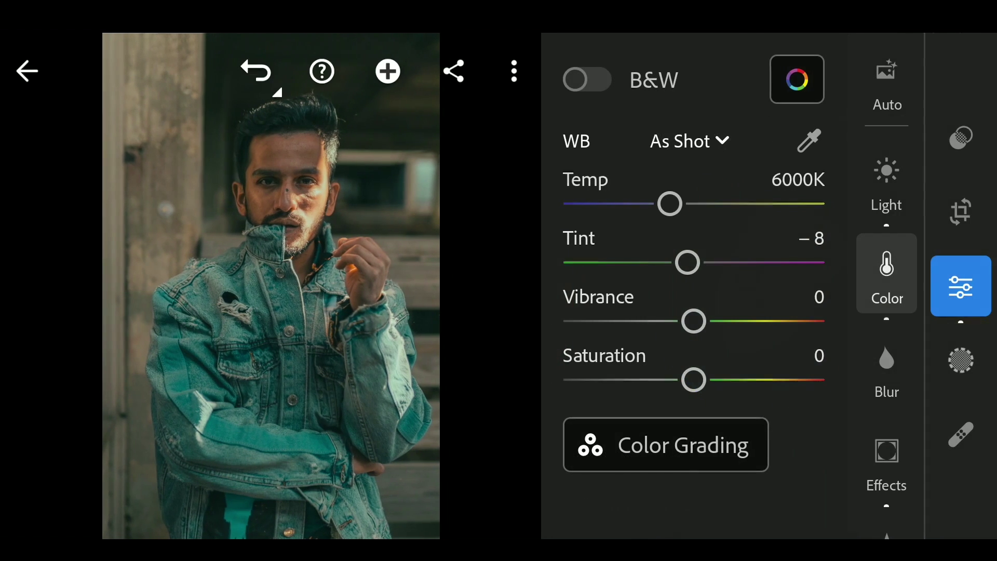
{"action": "left_click_drag", "start_coordinate": [744, 202], "coordinate": [772, 202]}
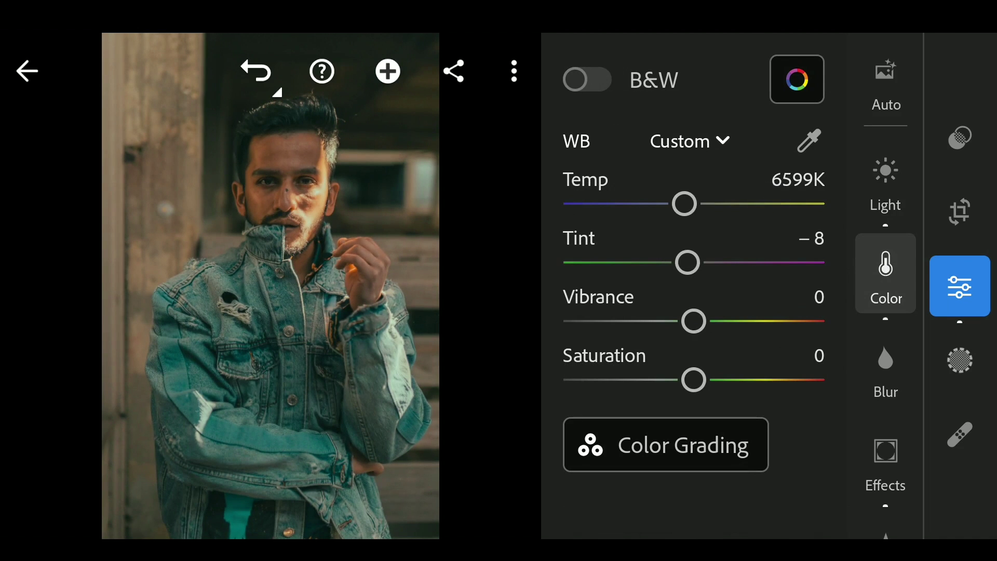
{"action": "left_click_drag", "start_coordinate": [626, 206], "coordinate": [622, 205]}
{"action": "left_click_drag", "start_coordinate": [626, 265], "coordinate": [599, 263]}
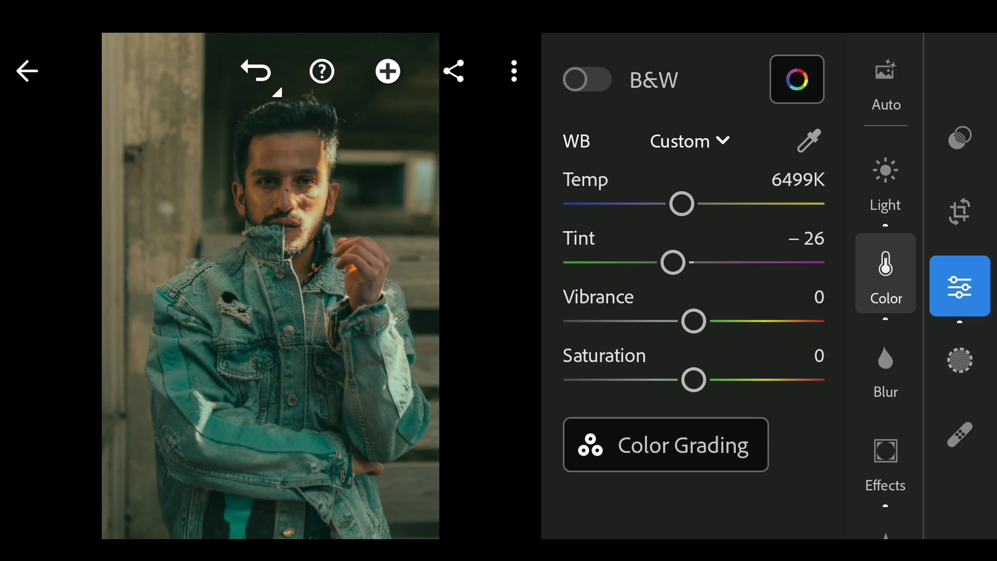
{"action": "mouse_move", "coordinate": [672, 266]}
{"action": "left_mouse_down"}
{"action": "mouse_move", "coordinate": [642, 263]}
{"action": "mouse_move", "coordinate": [673, 262]}
{"action": "left_mouse_up"}
{"action": "left_click_drag", "start_coordinate": [634, 202], "coordinate": [668, 203]}
{"action": "left_click", "coordinate": [960, 287]}
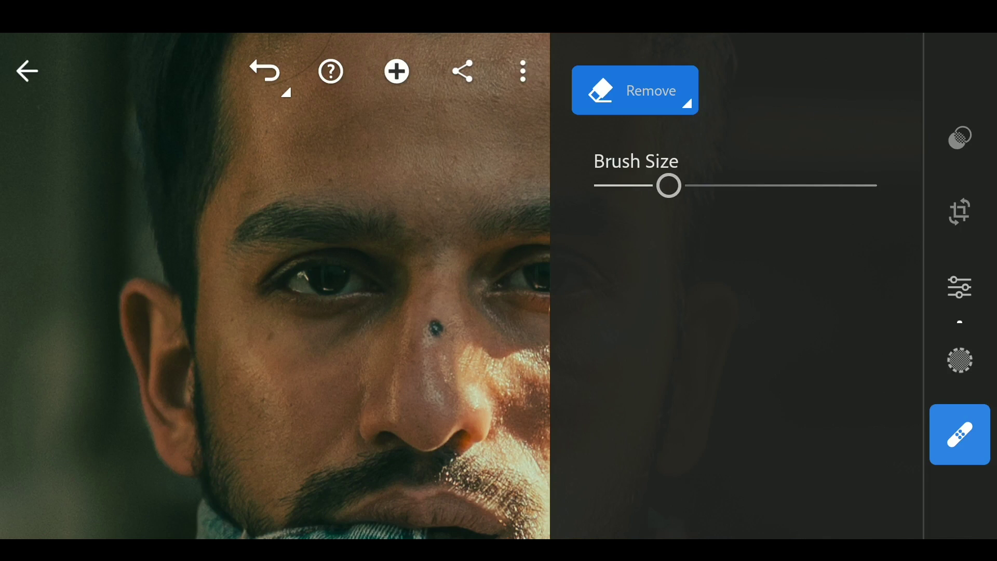
Step: Heal away the dark spot on the man's nose with the Remove brush and accept it
{"action": "left_click_drag", "start_coordinate": [457, 374], "coordinate": [343, 380]}
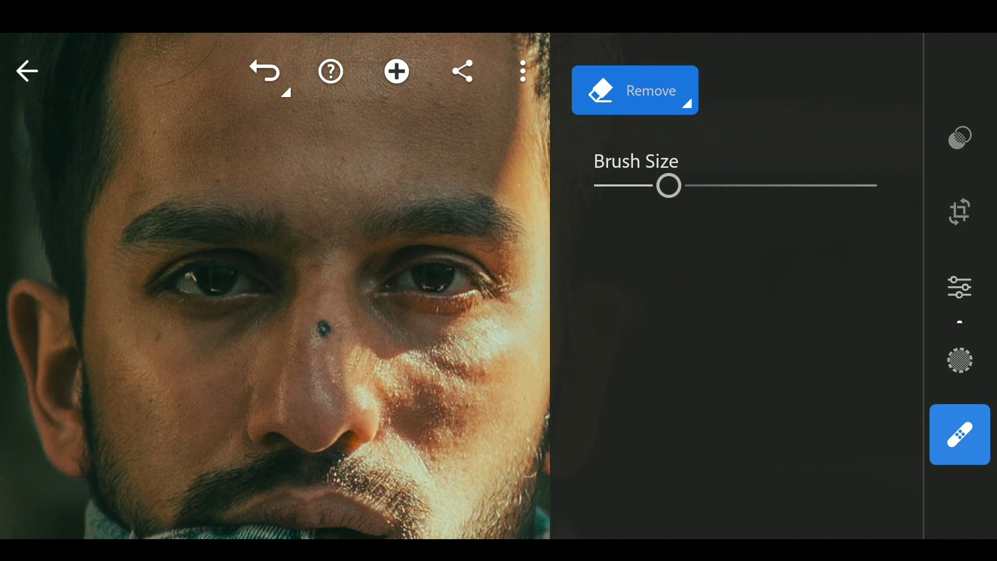
{"action": "mouse_move", "coordinate": [671, 189]}
{"action": "left_mouse_down"}
{"action": "mouse_move", "coordinate": [719, 191]}
{"action": "mouse_move", "coordinate": [666, 199]}
{"action": "left_mouse_up"}
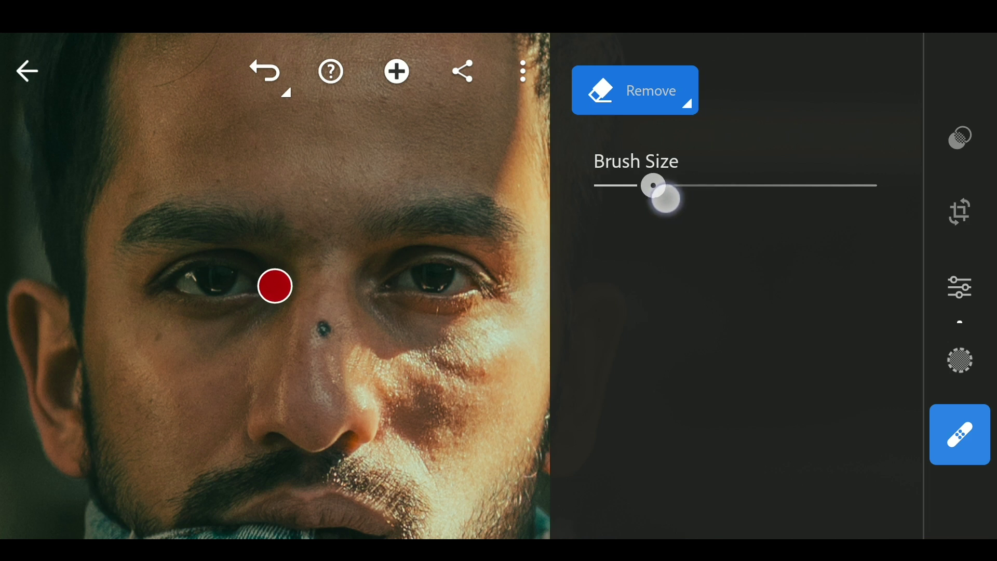
{"action": "left_click", "coordinate": [315, 328]}
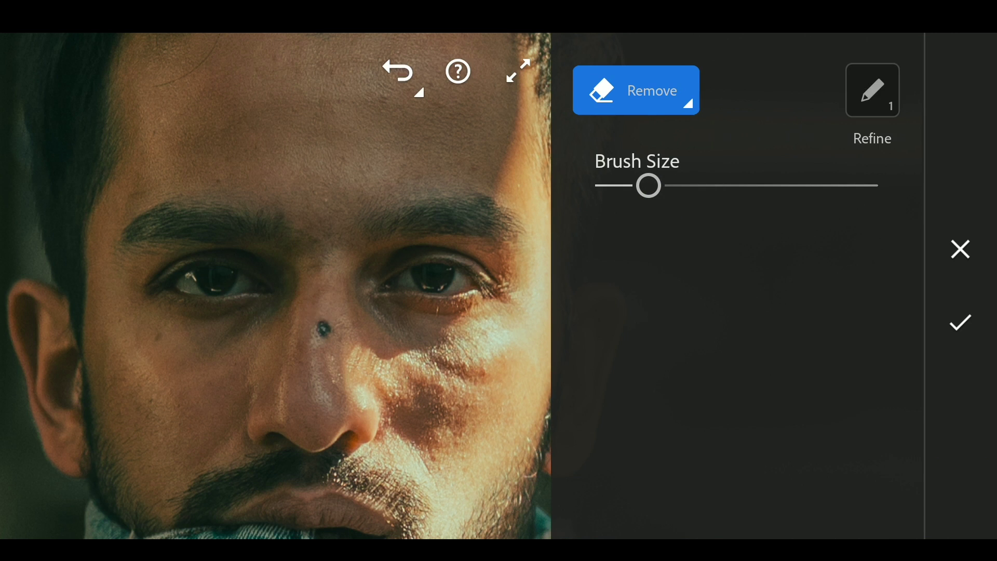
{"action": "left_click", "coordinate": [322, 326]}
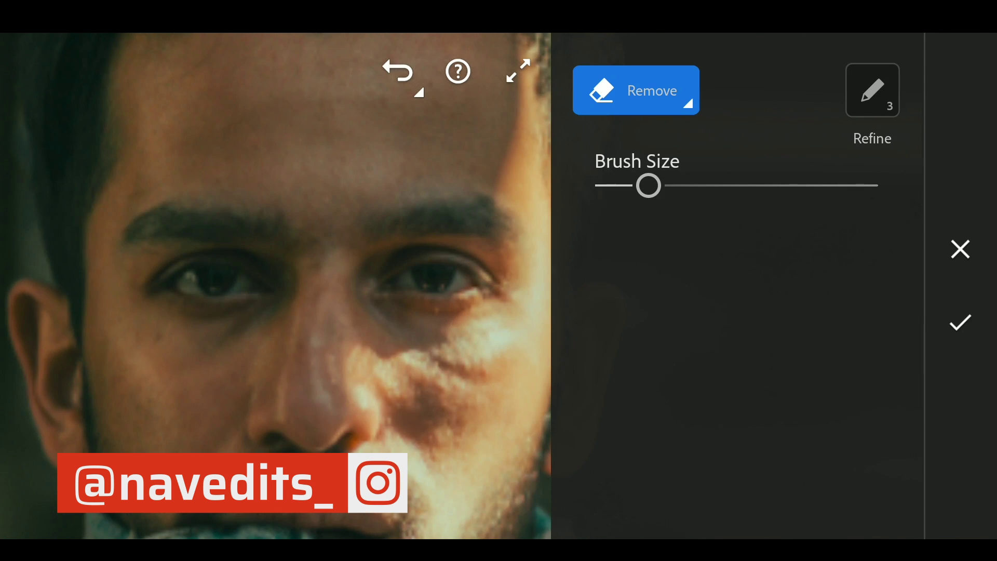
{"action": "left_click", "coordinate": [320, 328]}
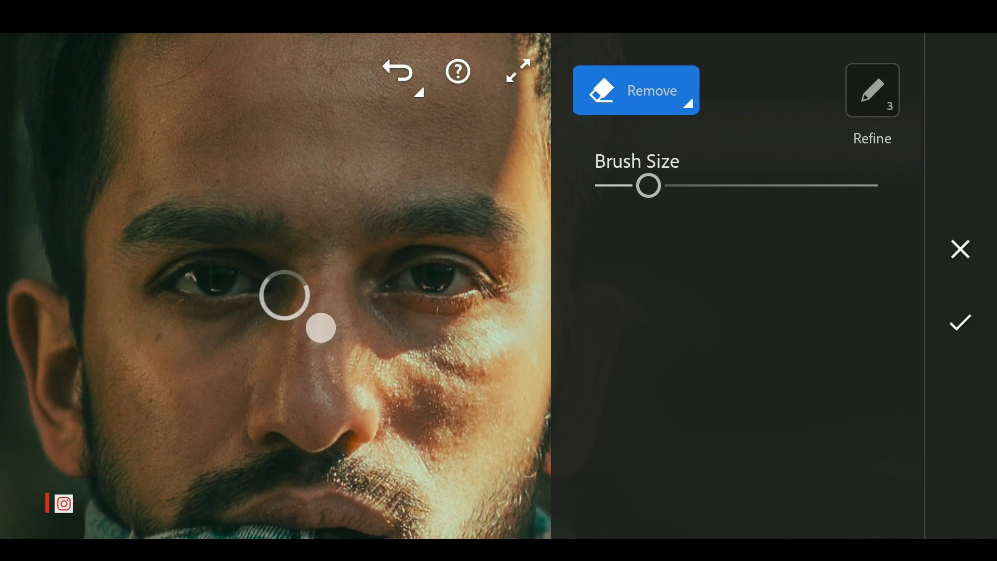
{"action": "left_click", "coordinate": [960, 321]}
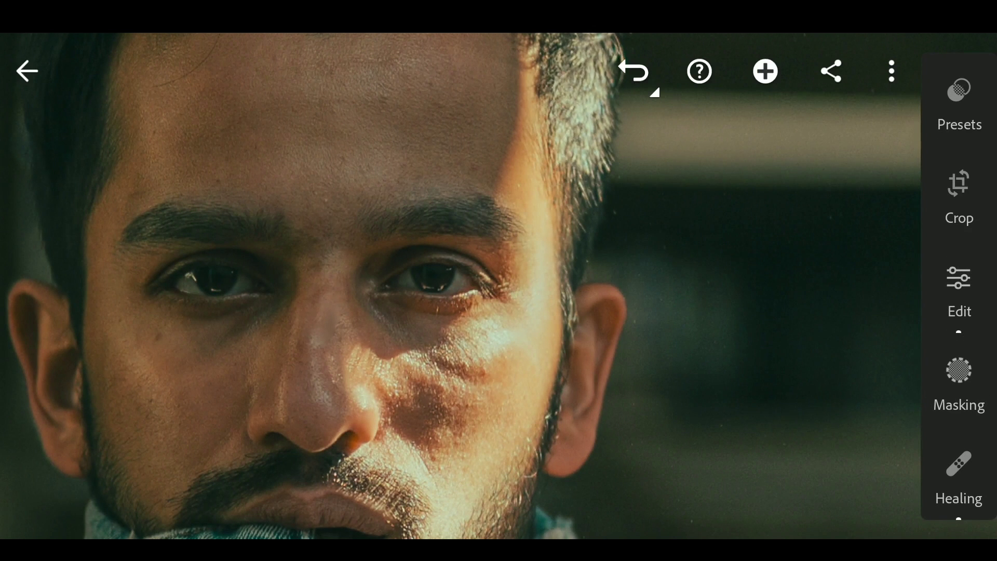
Step: Add a radial gradient mask placed over the eye
{"action": "left_click", "coordinate": [975, 383]}
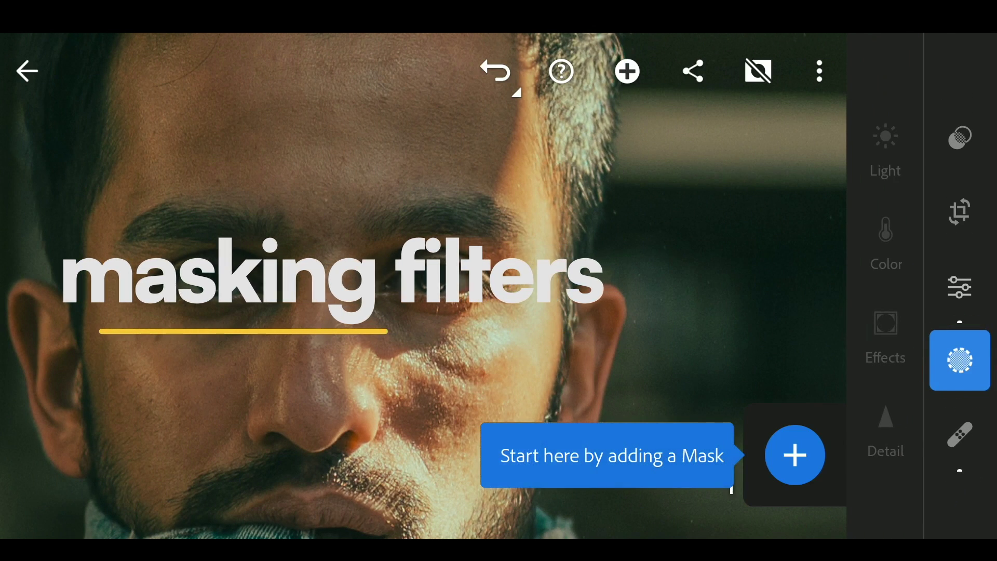
{"action": "left_click", "coordinate": [794, 455]}
{"action": "left_click", "coordinate": [387, 480]}
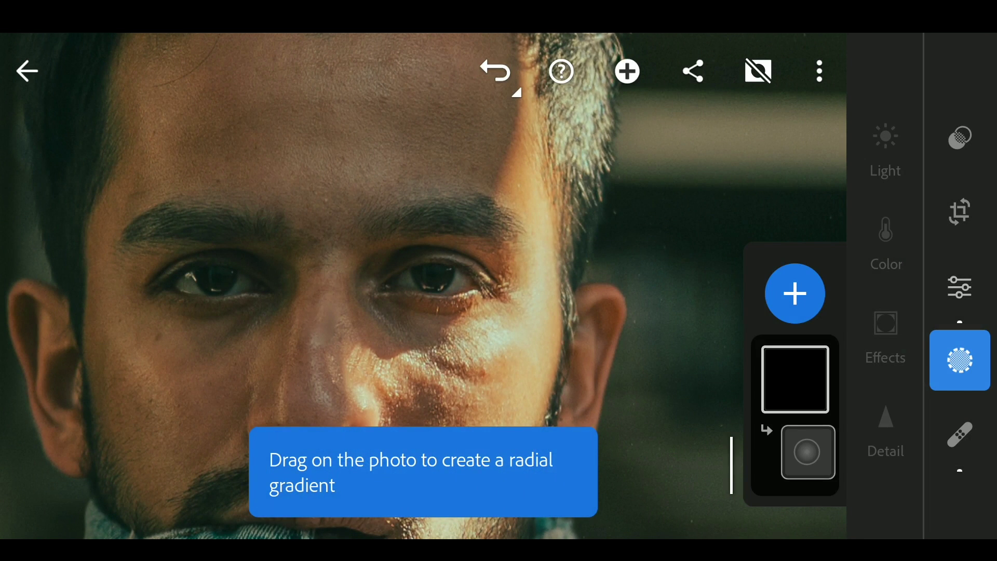
{"action": "scroll", "coordinate": [200, 306], "scroll_direction": "up", "scroll_amount": 2}
{"action": "scroll", "coordinate": [284, 320], "scroll_direction": "up", "scroll_amount": 2}
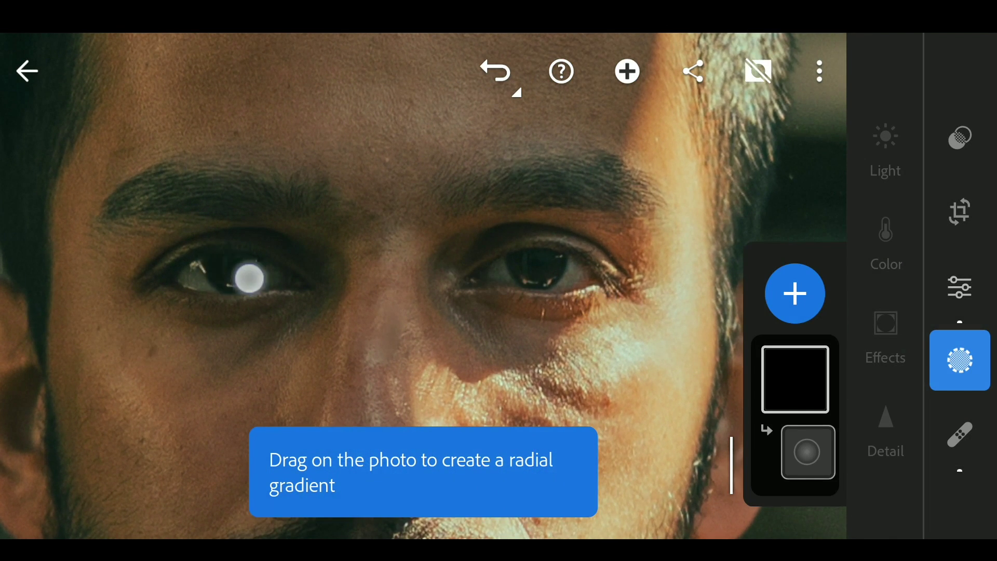
{"action": "left_click_drag", "start_coordinate": [220, 266], "coordinate": [283, 292]}
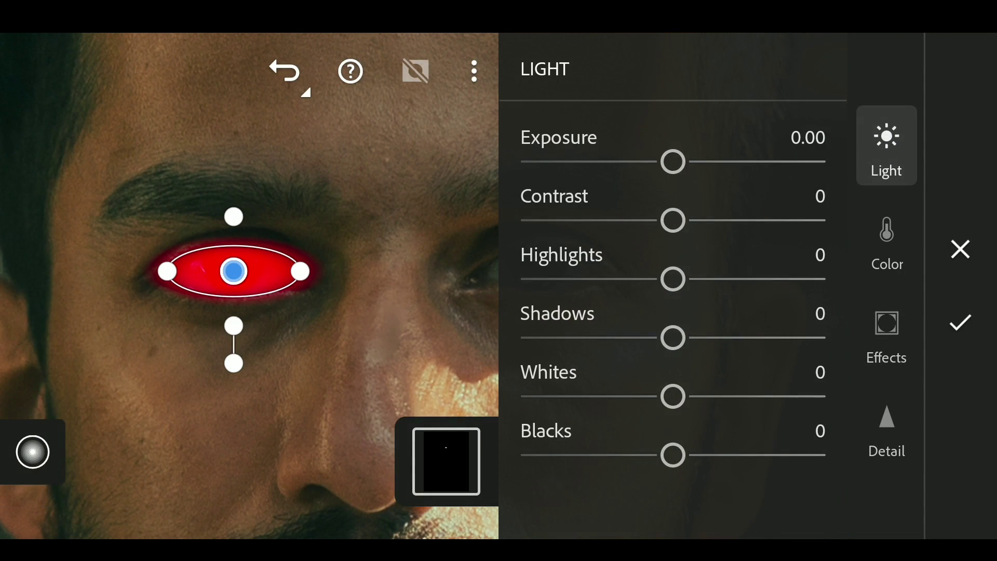
Step: Inside the eye mask set Highlights +31, Shadows +64 and Exposure +0.08
{"action": "mouse_move", "coordinate": [673, 277]}
{"action": "left_mouse_down"}
{"action": "mouse_move", "coordinate": [797, 290]}
{"action": "mouse_move", "coordinate": [731, 289]}
{"action": "mouse_move", "coordinate": [716, 279]}
{"action": "left_mouse_up"}
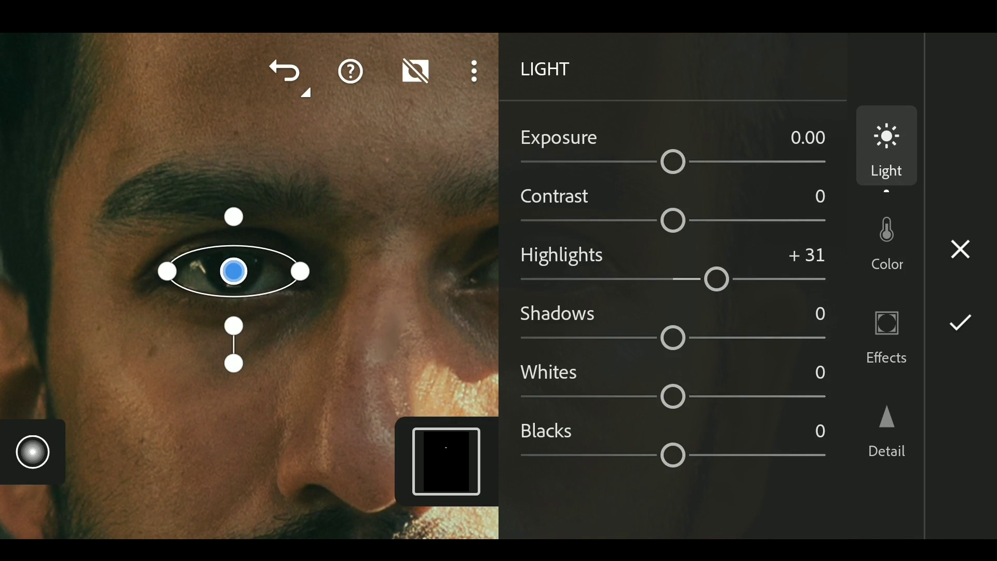
{"action": "left_click_drag", "start_coordinate": [672, 338], "coordinate": [773, 339]}
{"action": "left_click_drag", "start_coordinate": [735, 160], "coordinate": [738, 159]}
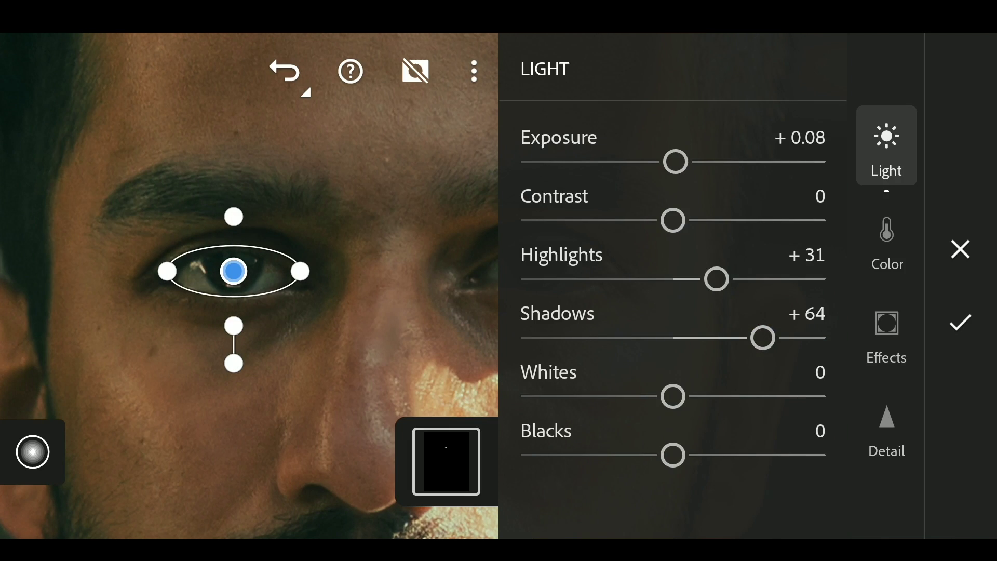
Step: Duplicate the eye-brightening mask onto the right eye and accept the masks
{"action": "left_click", "coordinate": [896, 152]}
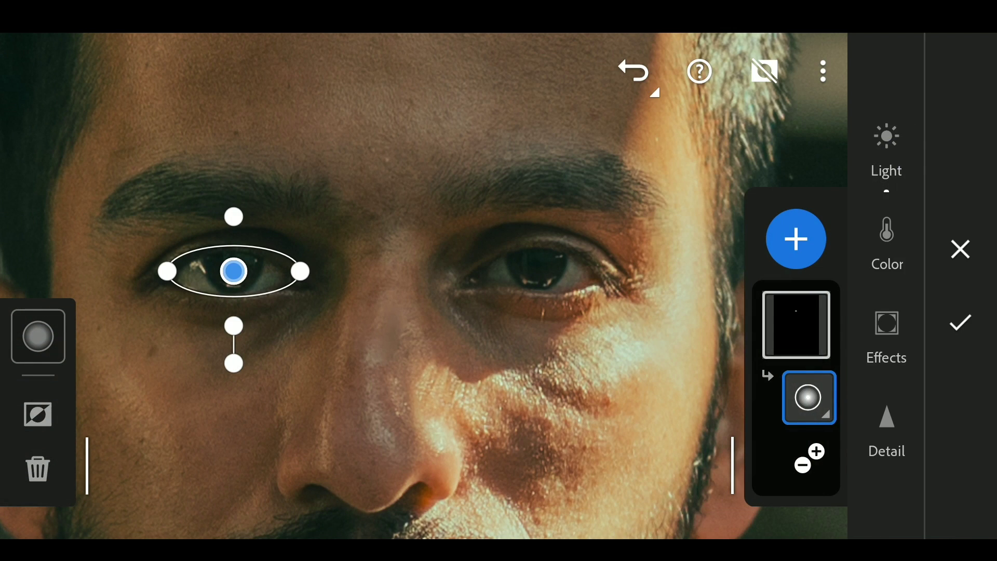
{"action": "left_click", "coordinate": [808, 398]}
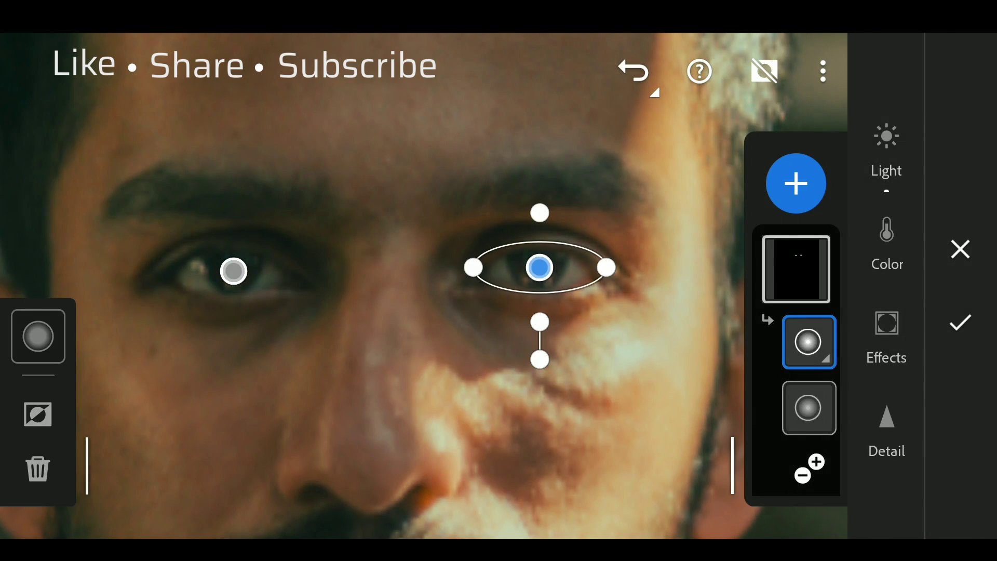
{"action": "left_click", "coordinate": [961, 322]}
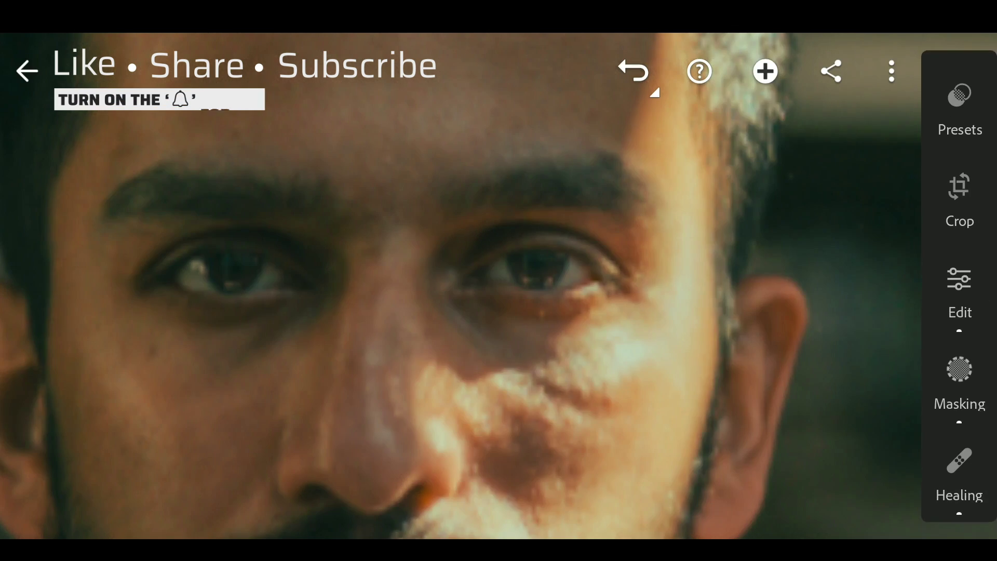
{"action": "scroll", "coordinate": [425, 356], "scroll_direction": "down", "scroll_amount": 3}
{"action": "scroll", "coordinate": [517, 383], "scroll_direction": "down", "scroll_amount": 1}
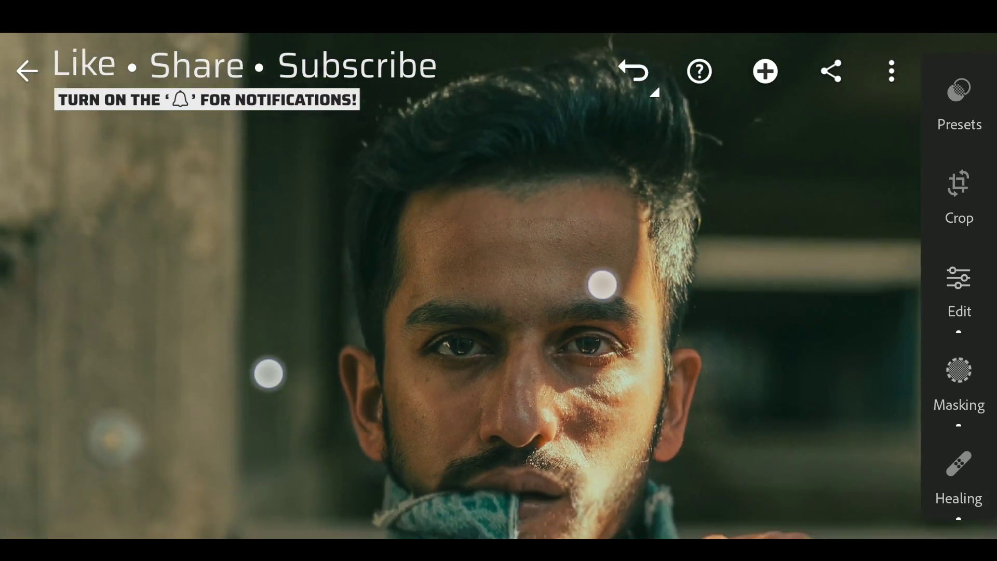
{"action": "scroll", "coordinate": [434, 328], "scroll_direction": "down", "scroll_amount": 2}
{"action": "scroll", "coordinate": [445, 317], "scroll_direction": "down", "scroll_amount": 2}
{"action": "scroll", "coordinate": [433, 337], "scroll_direction": "down", "scroll_amount": 2}
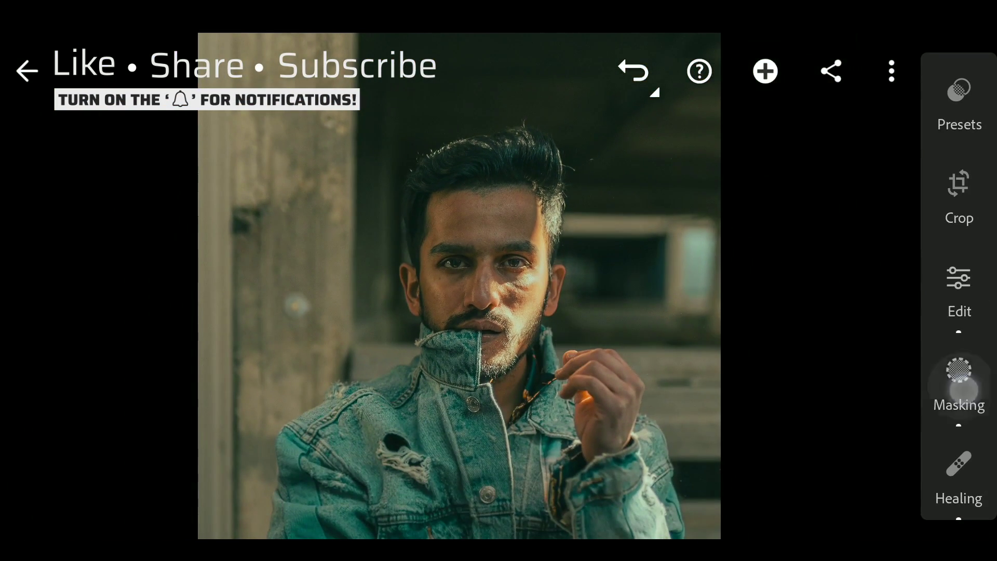
Step: Add a large radial gradient mask over the upper-left wall area
{"action": "left_click", "coordinate": [959, 379]}
{"action": "left_click", "coordinate": [586, 366]}
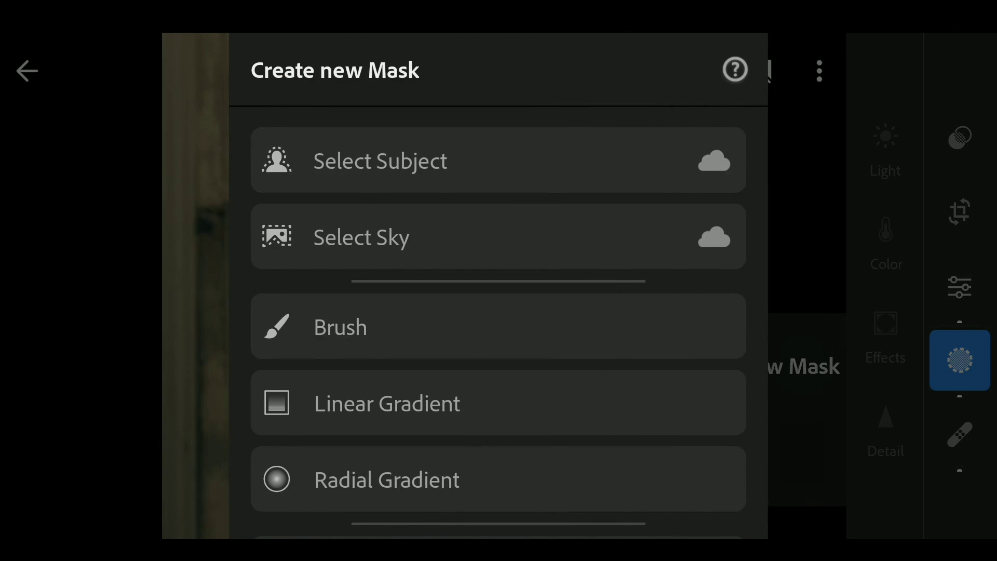
{"action": "left_click", "coordinate": [423, 469]}
{"action": "mouse_move", "coordinate": [230, 173]}
{"action": "left_mouse_down"}
{"action": "mouse_move", "coordinate": [272, 256]}
{"action": "mouse_move", "coordinate": [419, 365]}
{"action": "mouse_move", "coordinate": [402, 361]}
{"action": "left_mouse_up"}
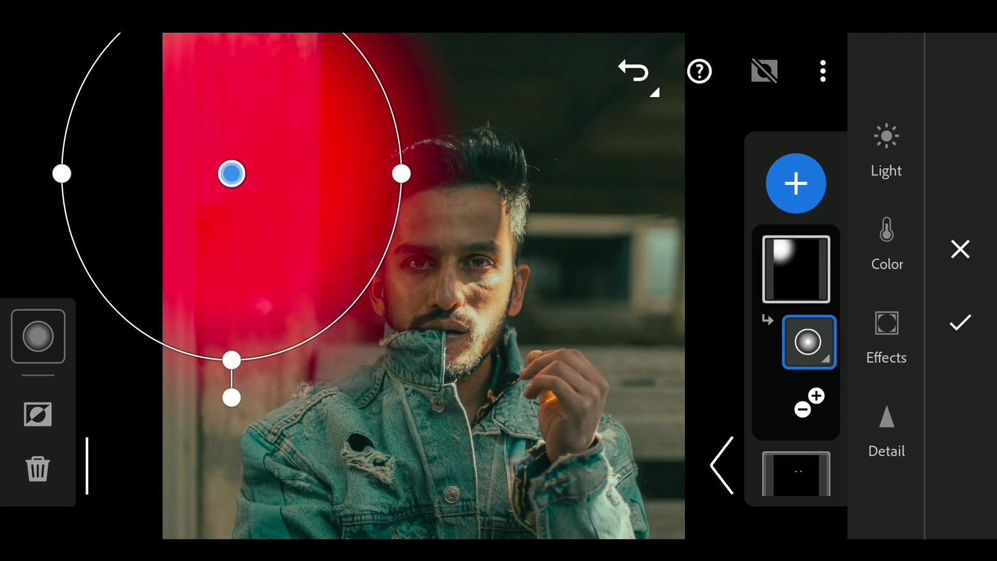
Step: Raise the mask's exposure to about +0.40 and move to its colour settings for warming
{"action": "left_click", "coordinate": [887, 152]}
{"action": "left_click_drag", "start_coordinate": [673, 161], "coordinate": [675, 162]}
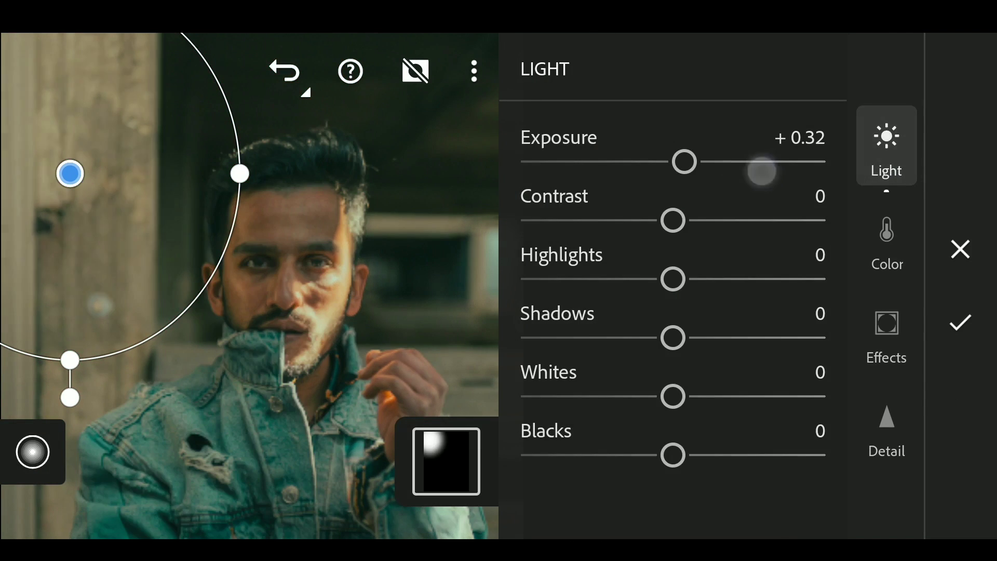
{"action": "left_click_drag", "start_coordinate": [762, 172], "coordinate": [751, 158]}
{"action": "left_click", "coordinate": [887, 238]}
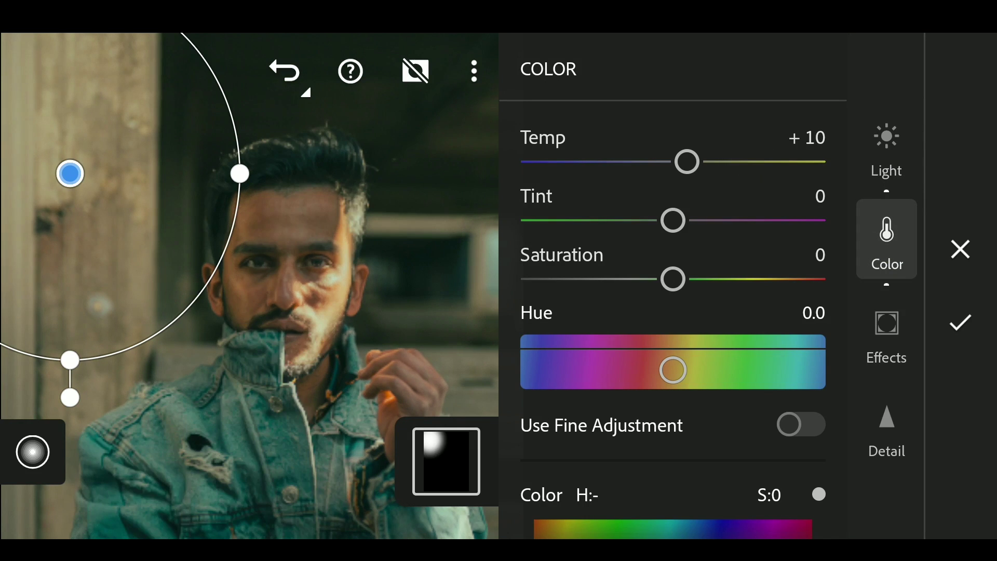
Step: Accept the upper-left mask and go to the global Effects vignette settings
{"action": "left_click", "coordinate": [957, 326]}
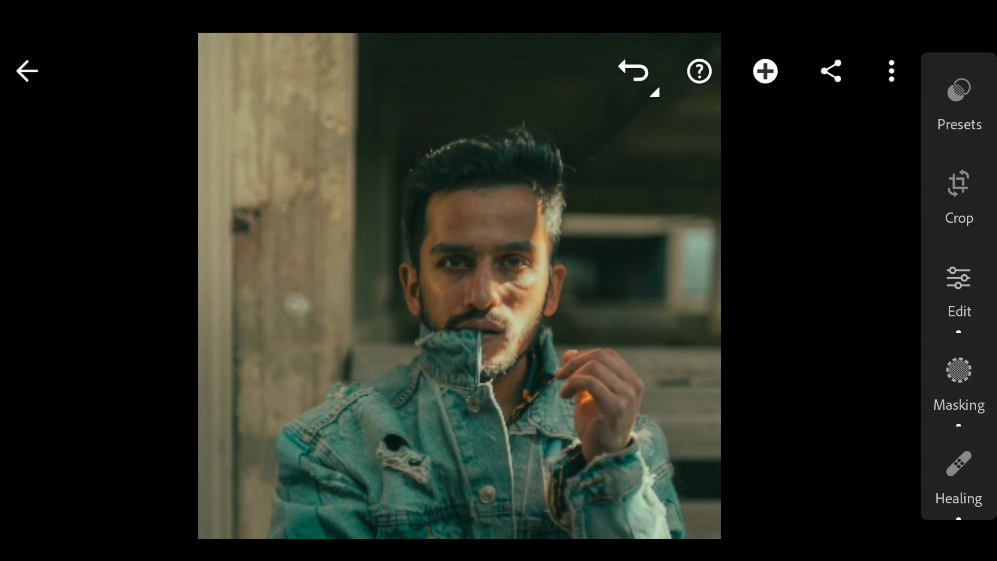
{"action": "scroll", "coordinate": [383, 357], "scroll_direction": "down", "scroll_amount": 3}
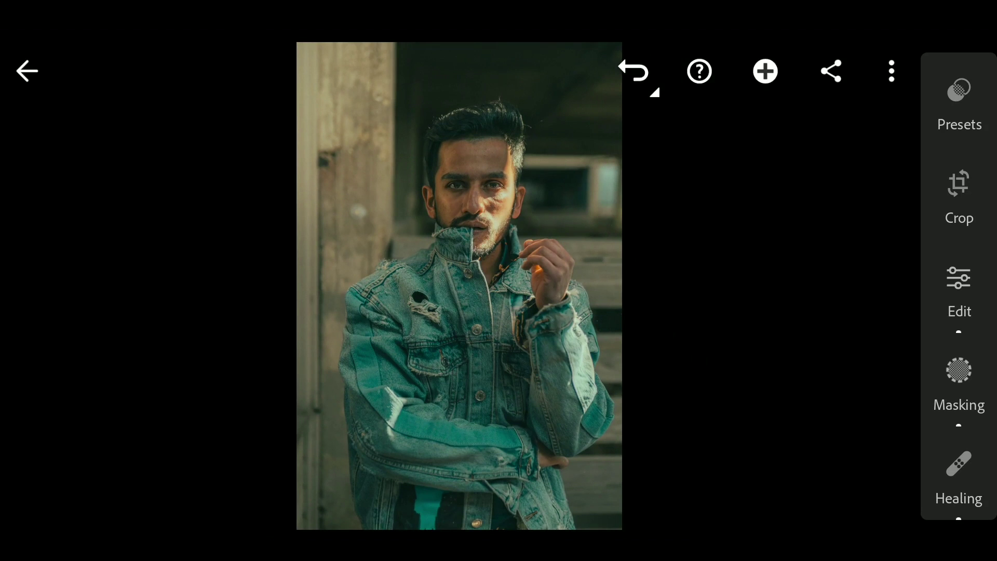
{"action": "left_click", "coordinate": [972, 291]}
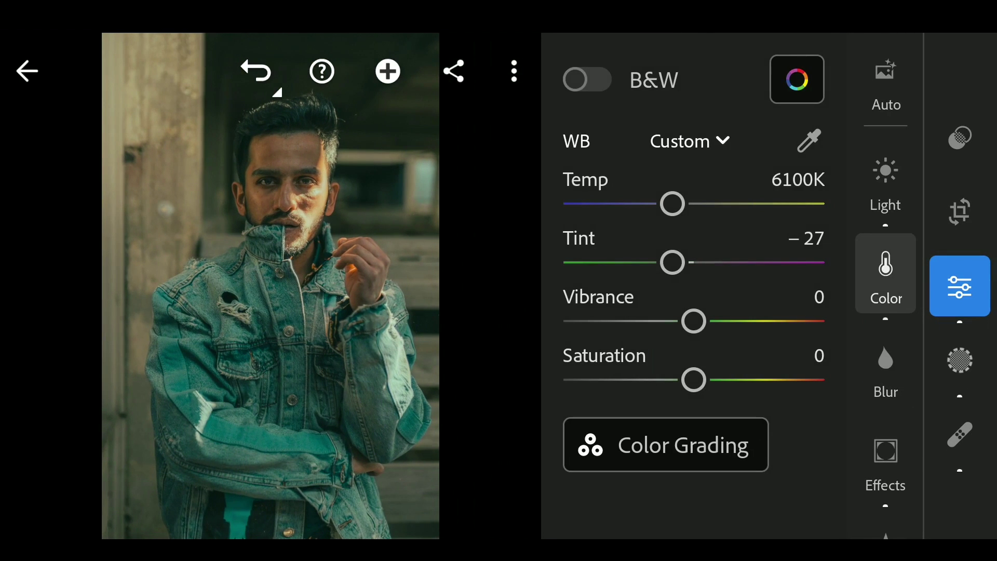
{"action": "left_click", "coordinate": [887, 460]}
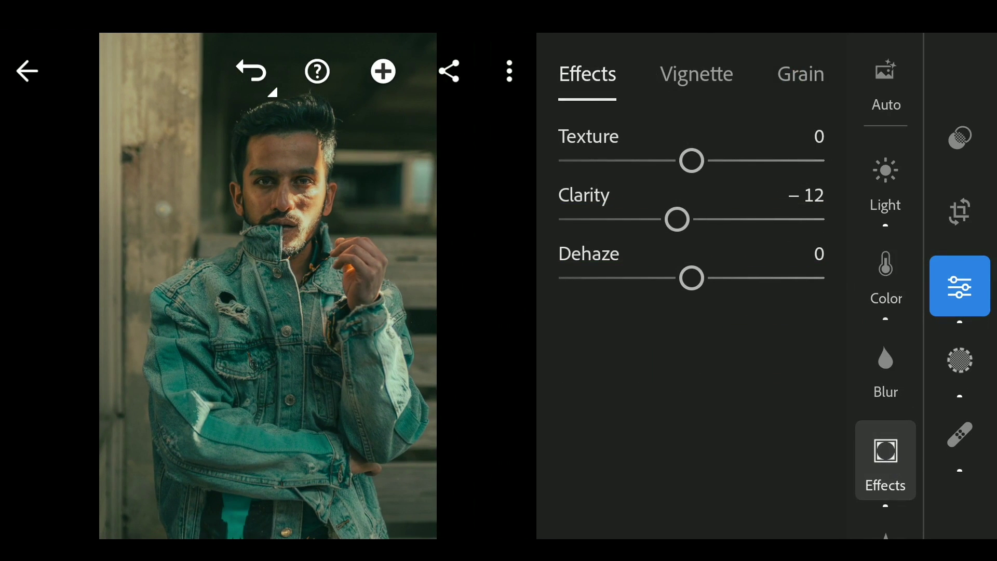
{"action": "left_click", "coordinate": [697, 74]}
Step: Set a subtle edge-darkening vignette of about -21
{"action": "left_click_drag", "start_coordinate": [640, 159], "coordinate": [635, 159]}
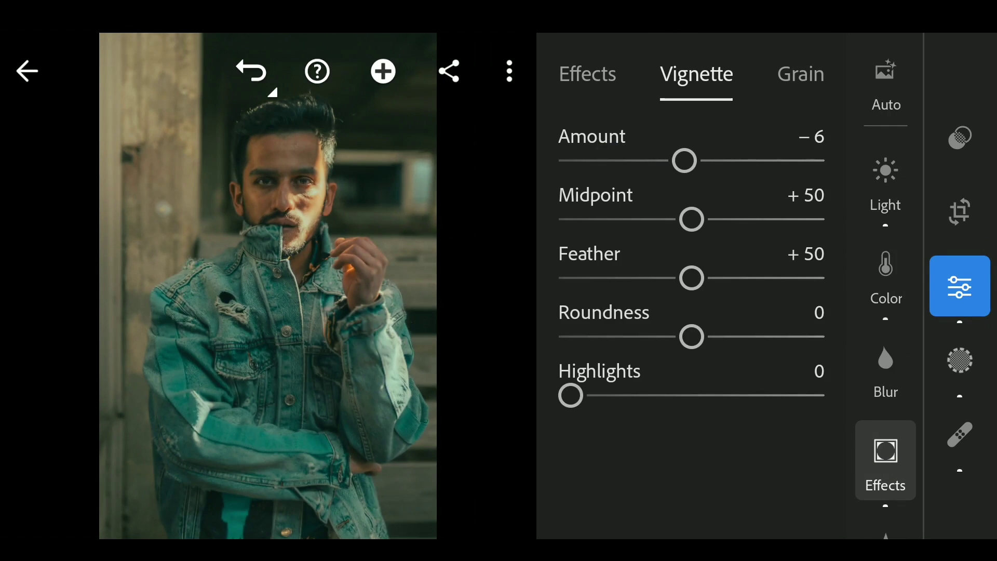
{"action": "left_click_drag", "start_coordinate": [643, 155], "coordinate": [666, 161]}
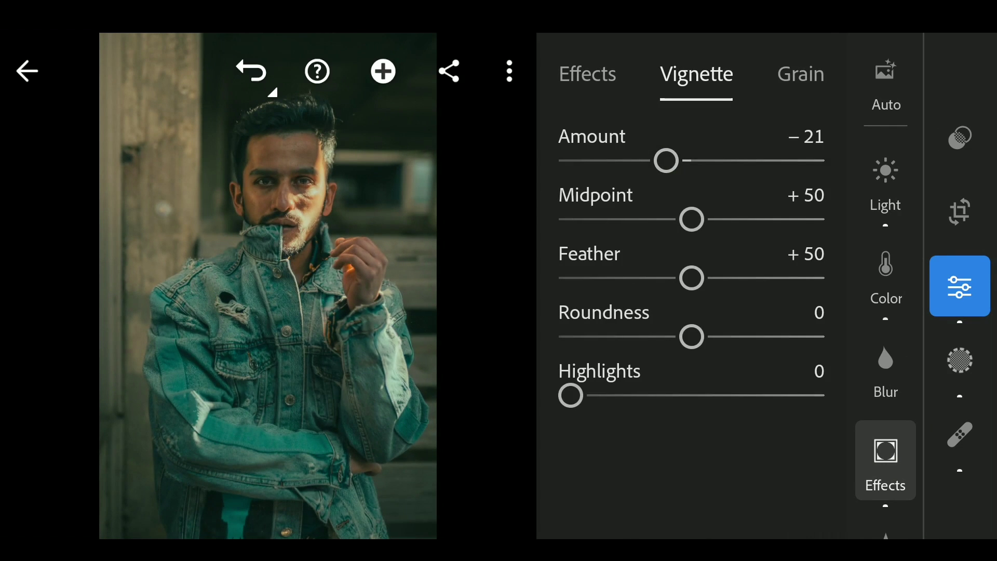
{"action": "mouse_move", "coordinate": [762, 161]}
{"action": "left_mouse_down"}
{"action": "mouse_move", "coordinate": [775, 161]}
{"action": "mouse_move", "coordinate": [771, 151]}
{"action": "left_mouse_up"}
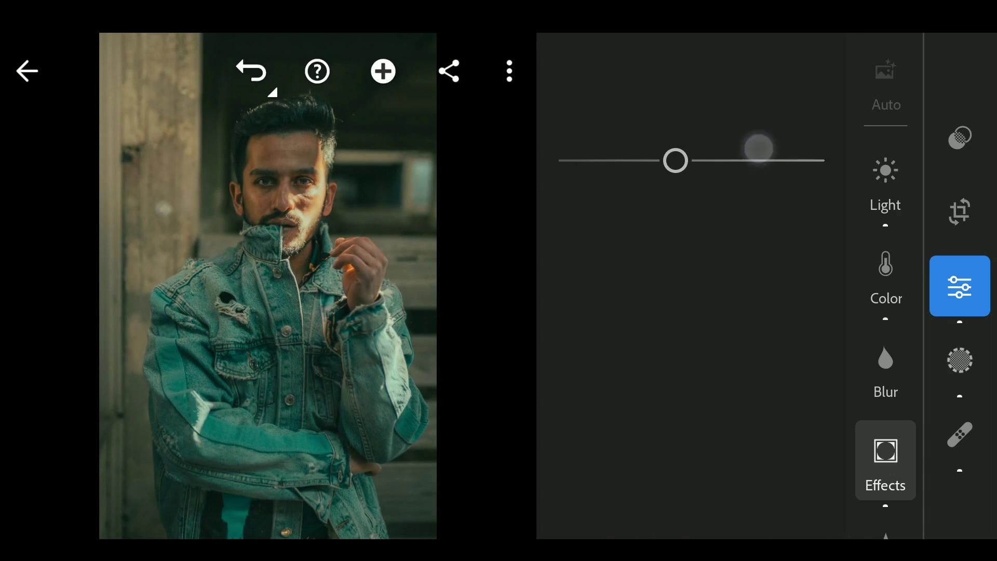
Step: Compare with the original, then reset the portrait's exposure to 0.00
{"action": "left_click", "coordinate": [972, 295]}
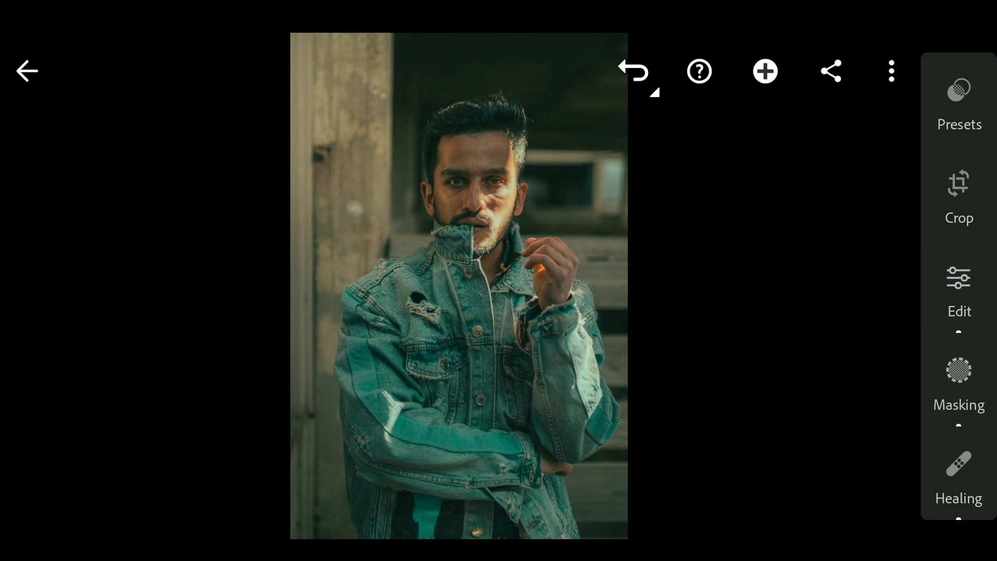
{"action": "left_click", "coordinate": [605, 423]}
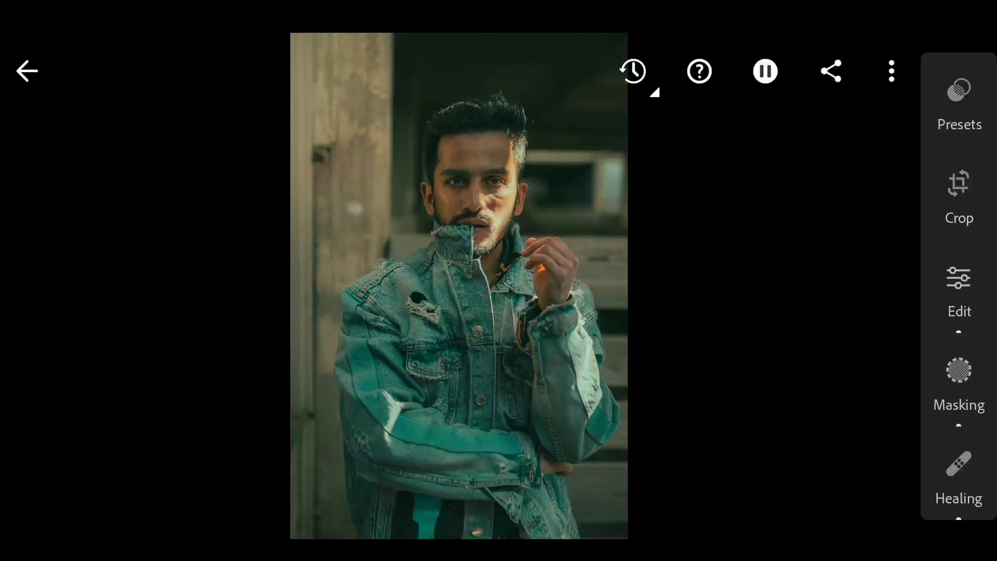
{"action": "left_click", "coordinate": [966, 294]}
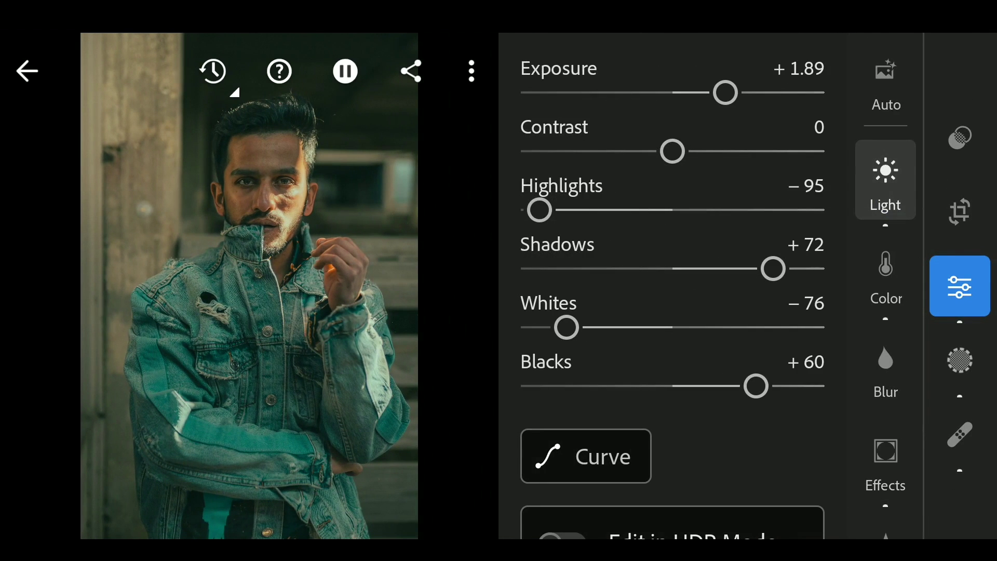
{"action": "double_click", "coordinate": [726, 93]}
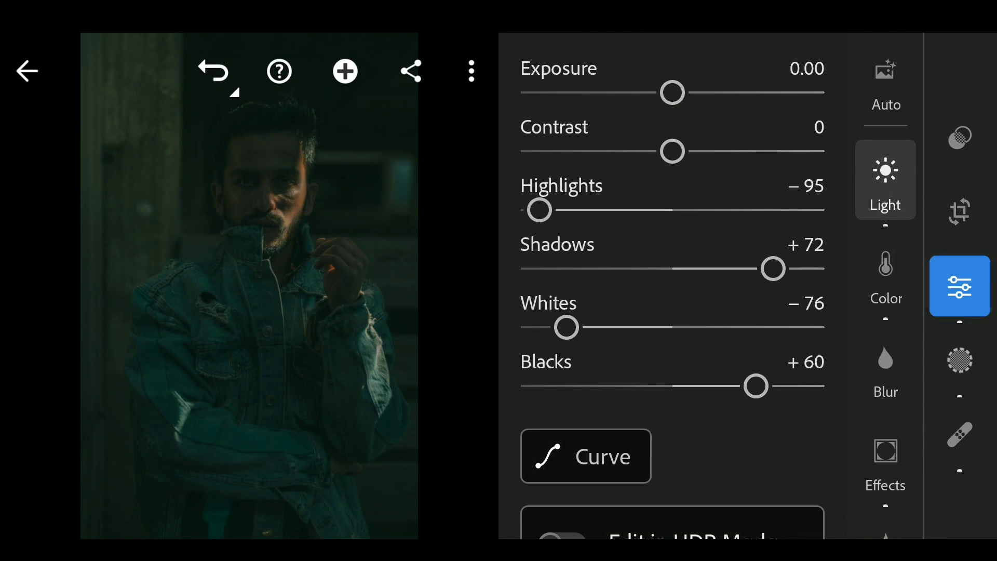
{"action": "left_click", "coordinate": [960, 285]}
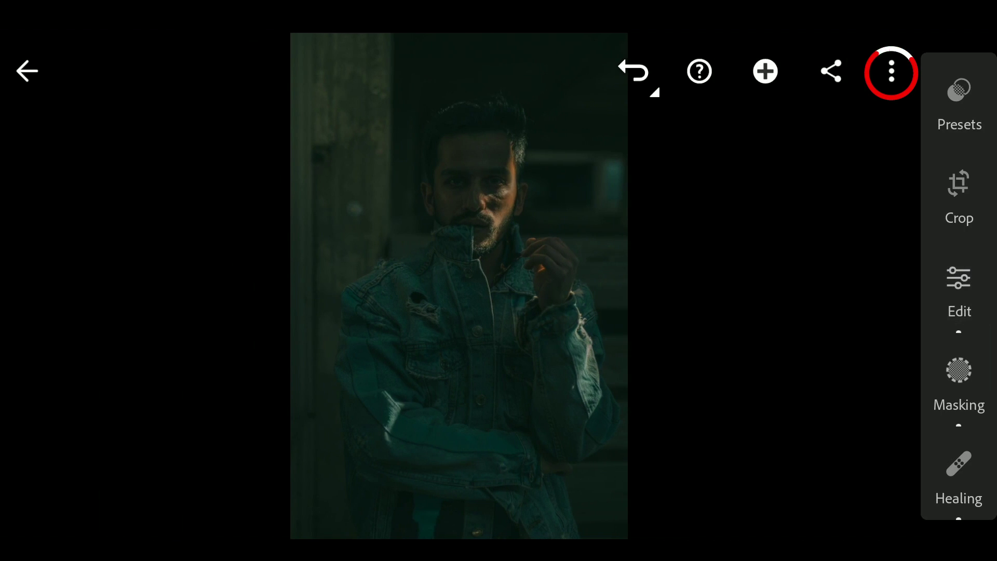
Step: Copy the portrait's profile, light and colour edit settings via Copy Settings
{"action": "left_click", "coordinate": [891, 71]}
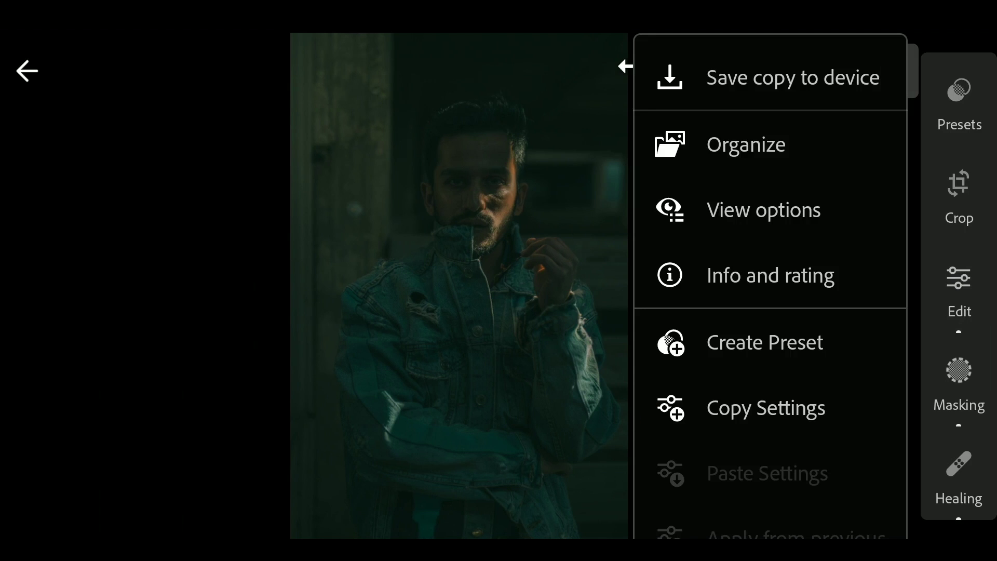
{"action": "left_click", "coordinate": [766, 408]}
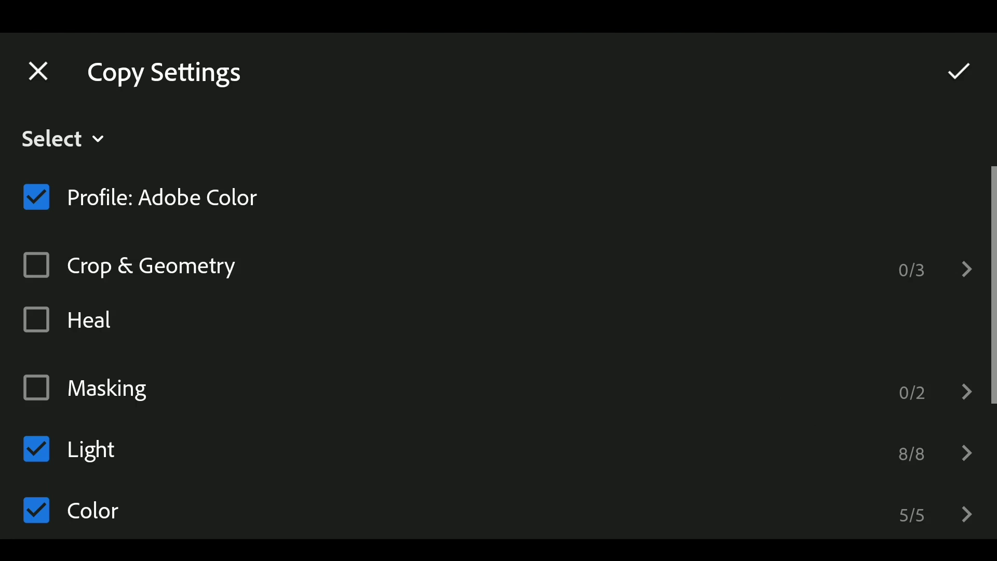
{"action": "mouse_move", "coordinate": [543, 373]}
{"action": "left_mouse_down"}
{"action": "mouse_move", "coordinate": [553, 256]}
{"action": "mouse_move", "coordinate": [558, 366]}
{"action": "left_mouse_up"}
{"action": "left_click", "coordinate": [960, 72]}
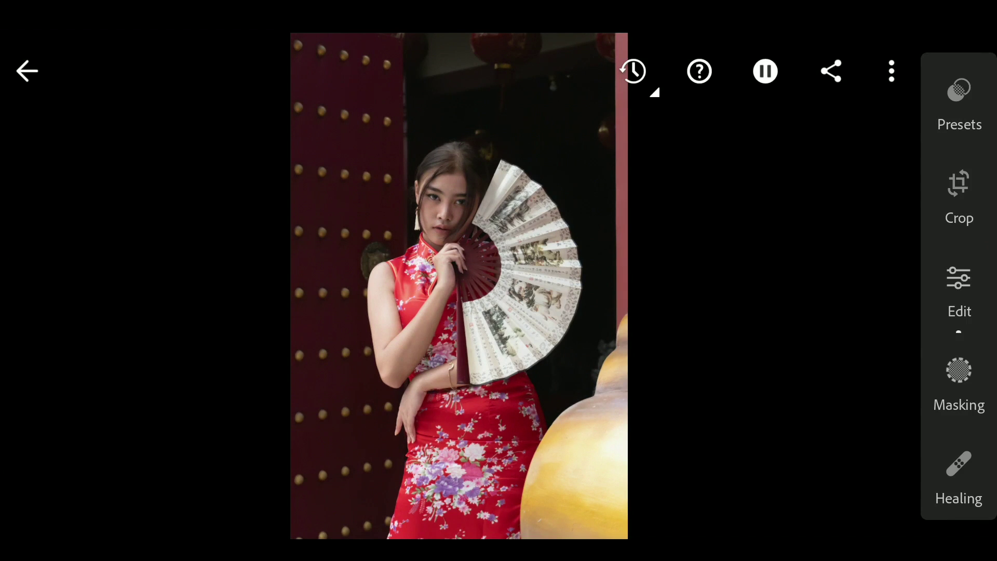
Step: Paste the copied grade onto the red-dress photo and reset its temperature to zero
{"action": "left_click", "coordinate": [892, 72]}
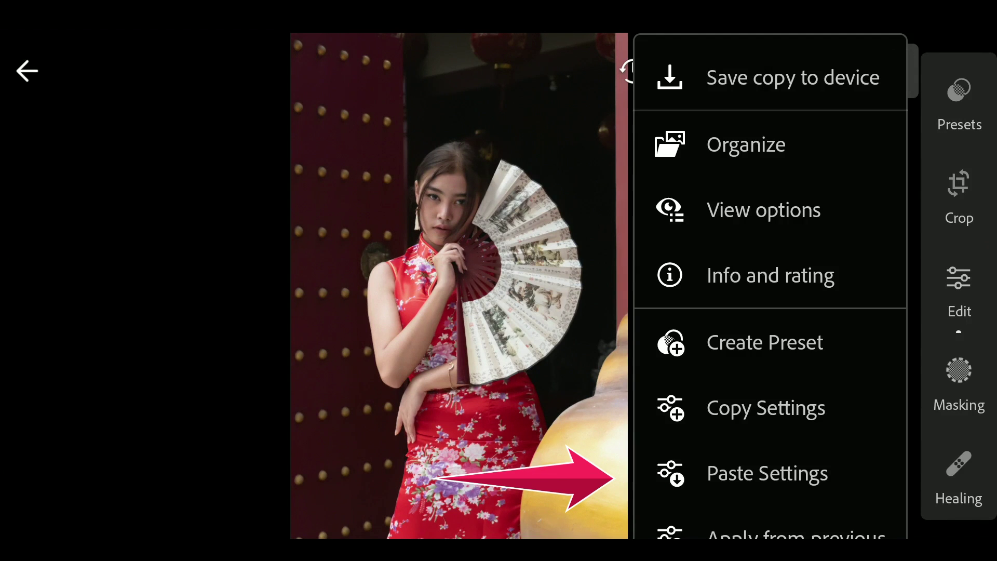
{"action": "left_click", "coordinate": [768, 473]}
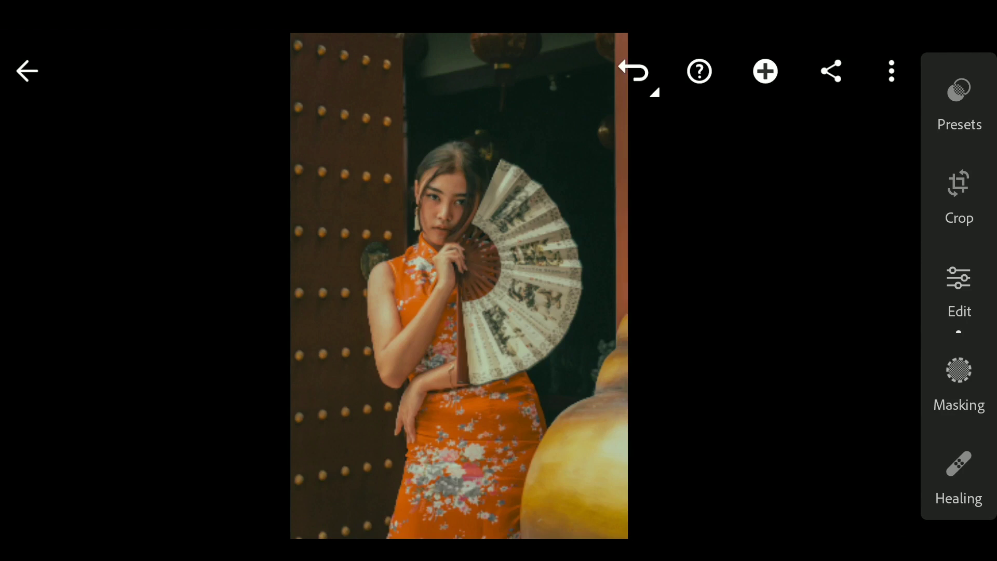
{"action": "left_click", "coordinate": [959, 288]}
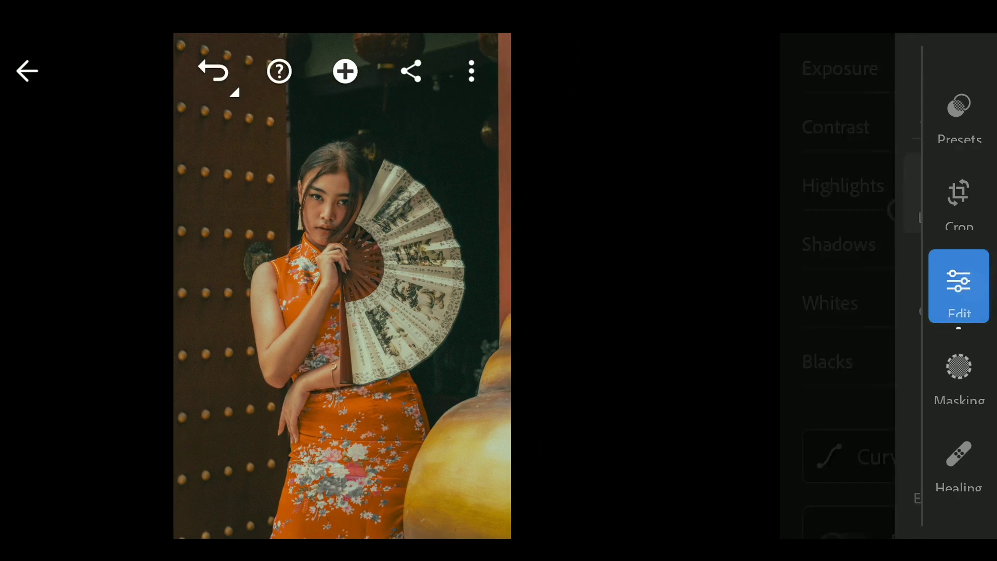
{"action": "left_click", "coordinate": [886, 281]}
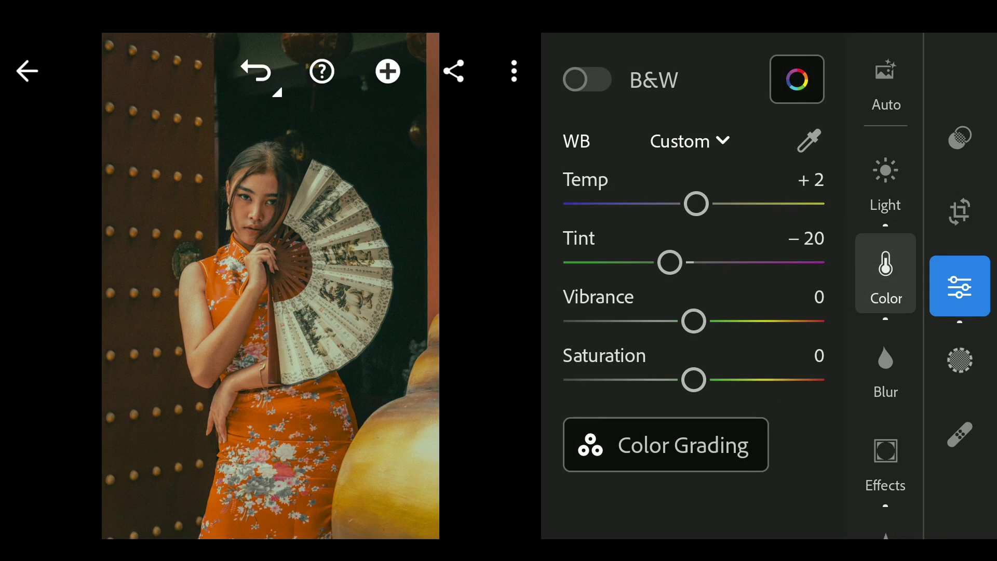
{"action": "double_click", "coordinate": [630, 204]}
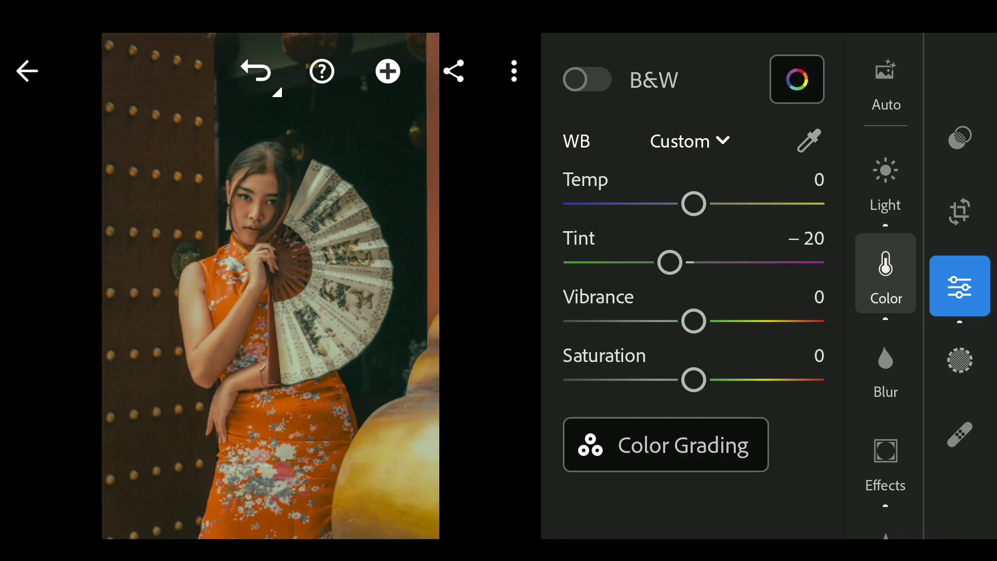
Step: Shift the yellows' hue to −40 in Color Mix and compare with the original
{"action": "left_click", "coordinate": [798, 80]}
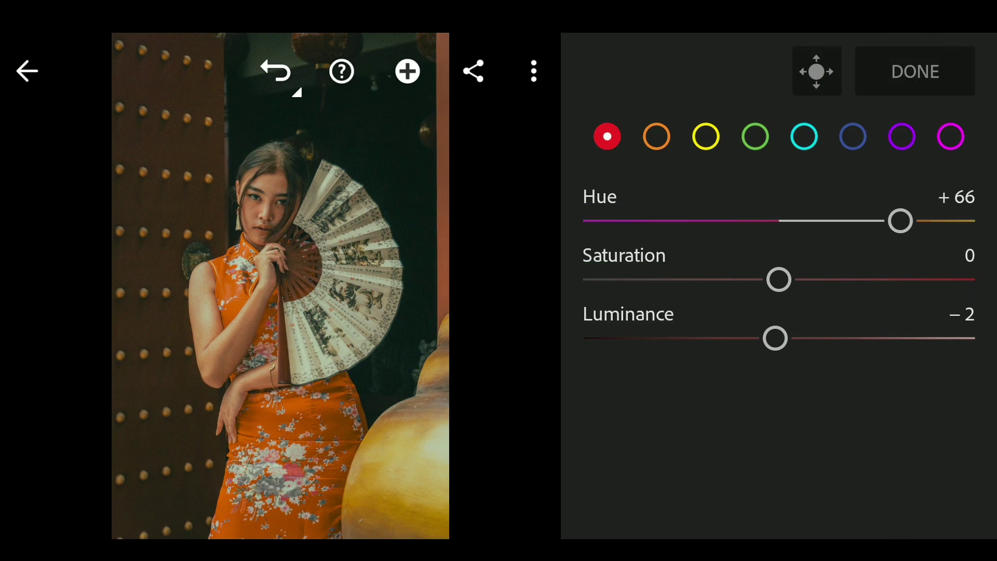
{"action": "left_click", "coordinate": [706, 137]}
{"action": "mouse_move", "coordinate": [813, 221]}
{"action": "left_mouse_down"}
{"action": "mouse_move", "coordinate": [648, 221]}
{"action": "mouse_move", "coordinate": [736, 220]}
{"action": "mouse_move", "coordinate": [706, 221]}
{"action": "left_mouse_up"}
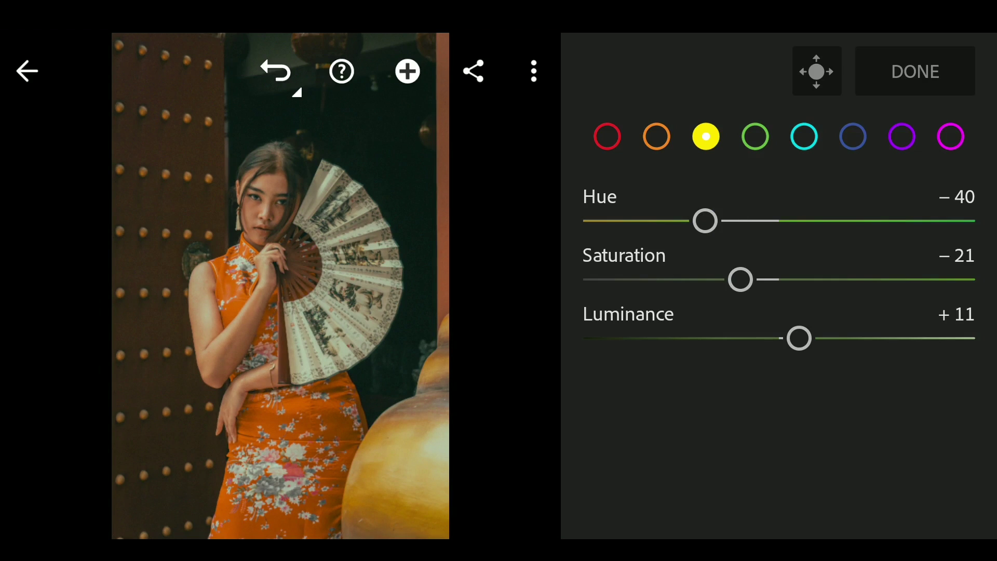
{"action": "left_click", "coordinate": [915, 71]}
{"action": "left_click", "coordinate": [970, 285]}
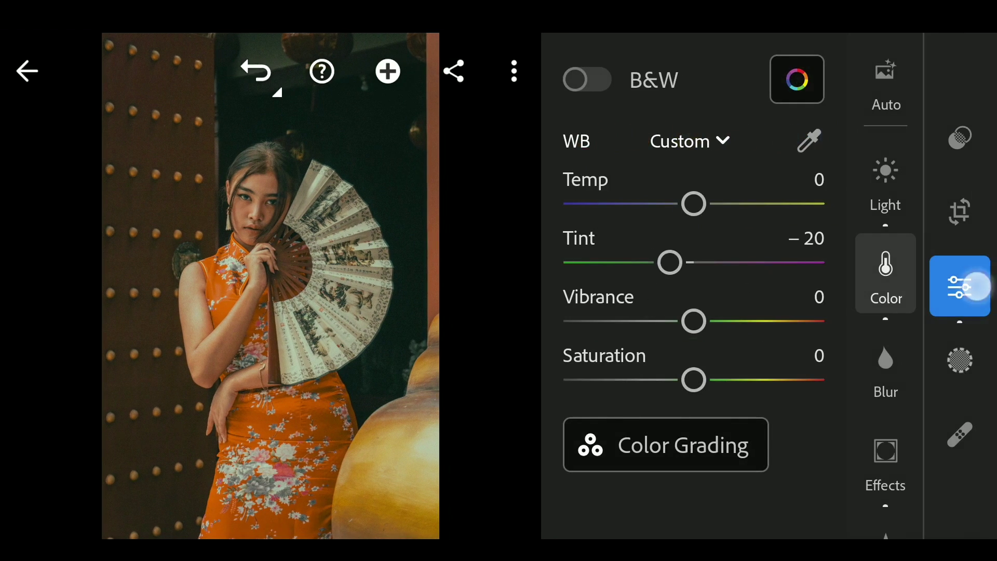
{"action": "left_click", "coordinate": [642, 352]}
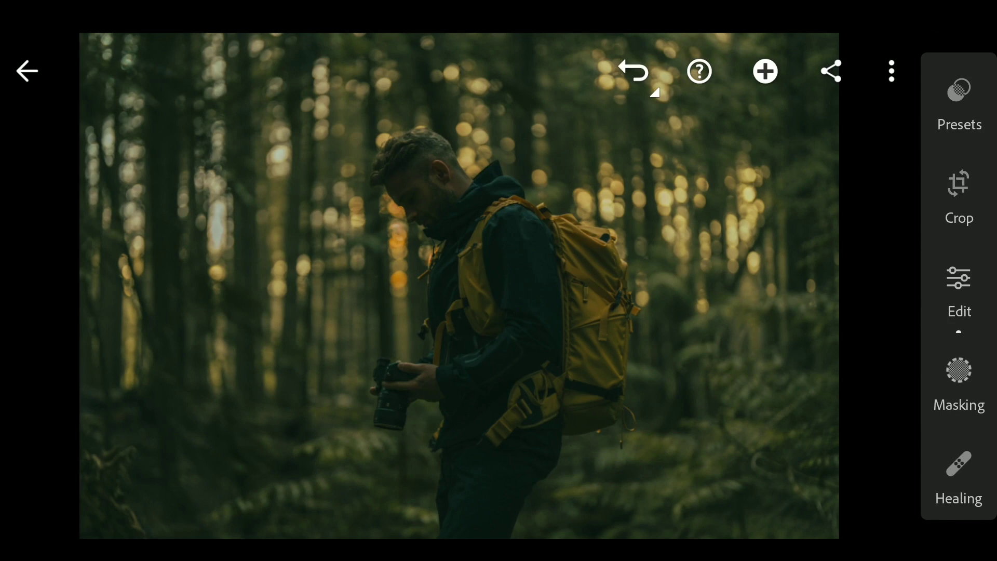
Step: Brighten the hiker photo's exposure to +1.14 and nudge tint toward magenta
{"action": "left_click", "coordinate": [959, 288]}
{"action": "left_click", "coordinate": [886, 180]}
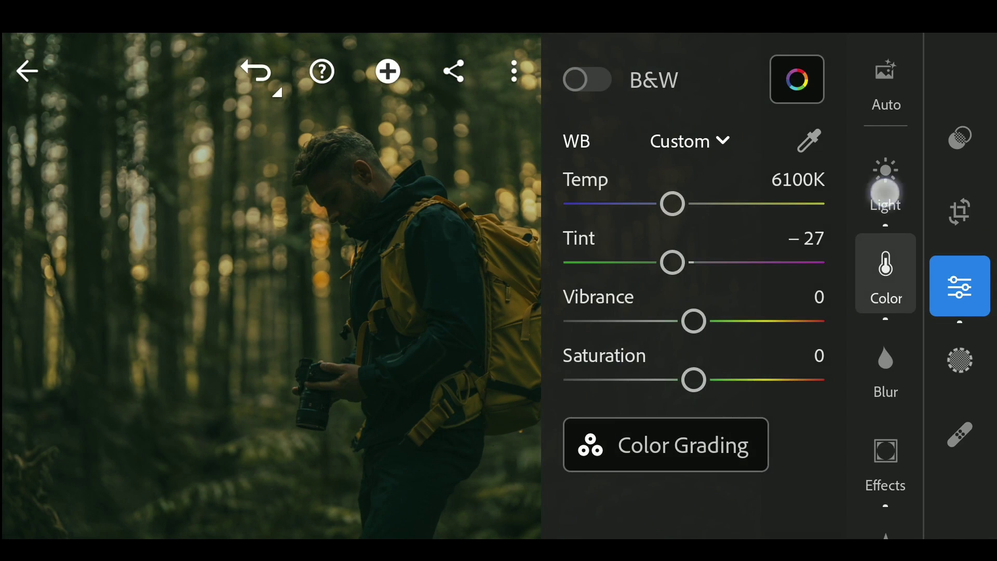
{"action": "left_click_drag", "start_coordinate": [672, 92], "coordinate": [708, 92]}
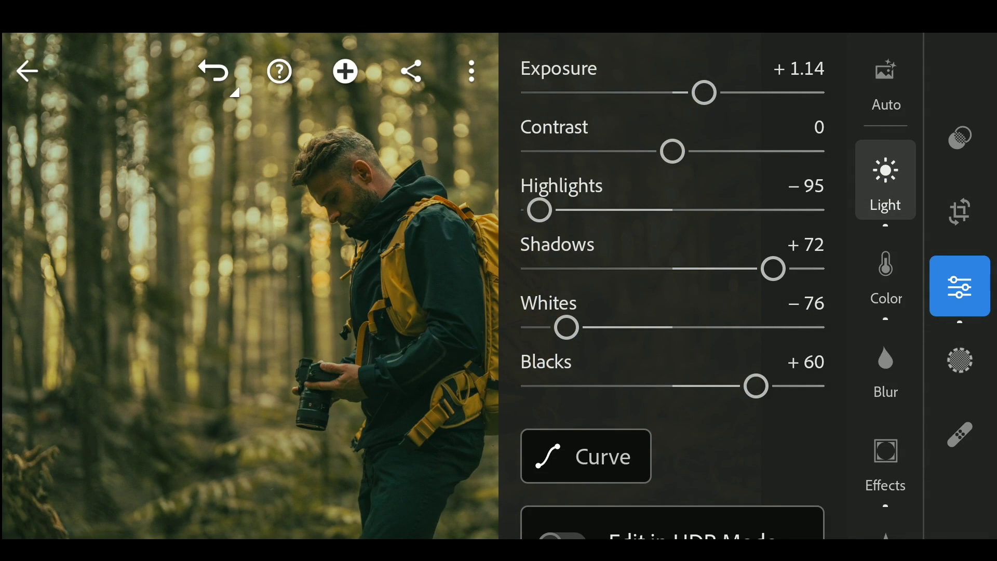
{"action": "left_click", "coordinate": [888, 276]}
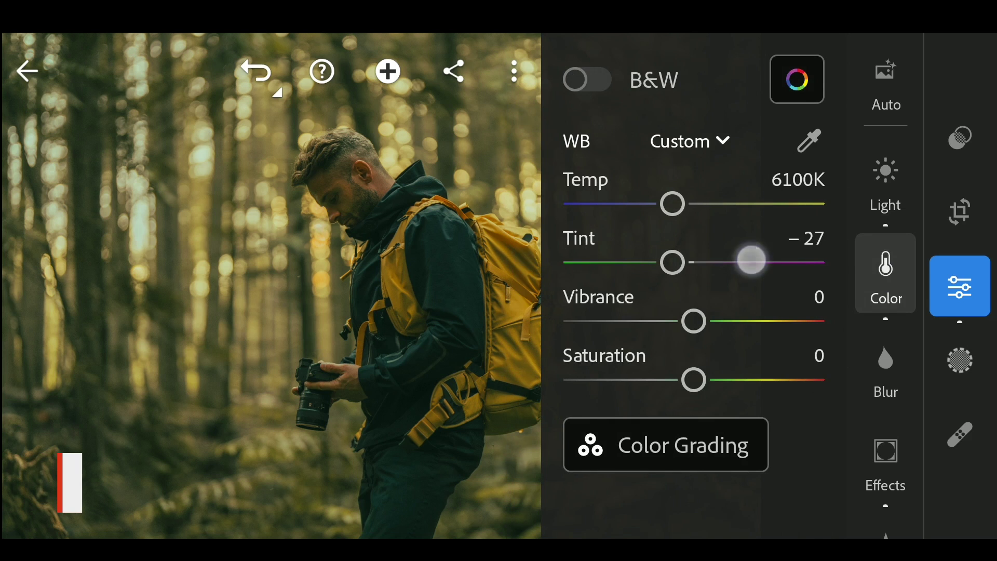
{"action": "left_click_drag", "start_coordinate": [754, 261], "coordinate": [771, 262]}
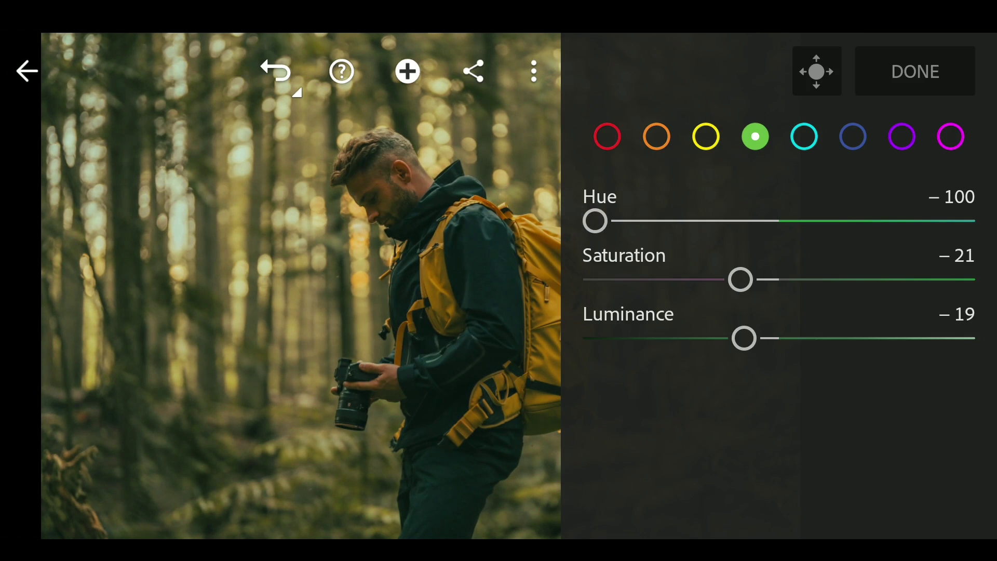
Step: Finish the colour mix with greens at −100 hue and compare with the original
{"action": "left_click", "coordinate": [927, 74]}
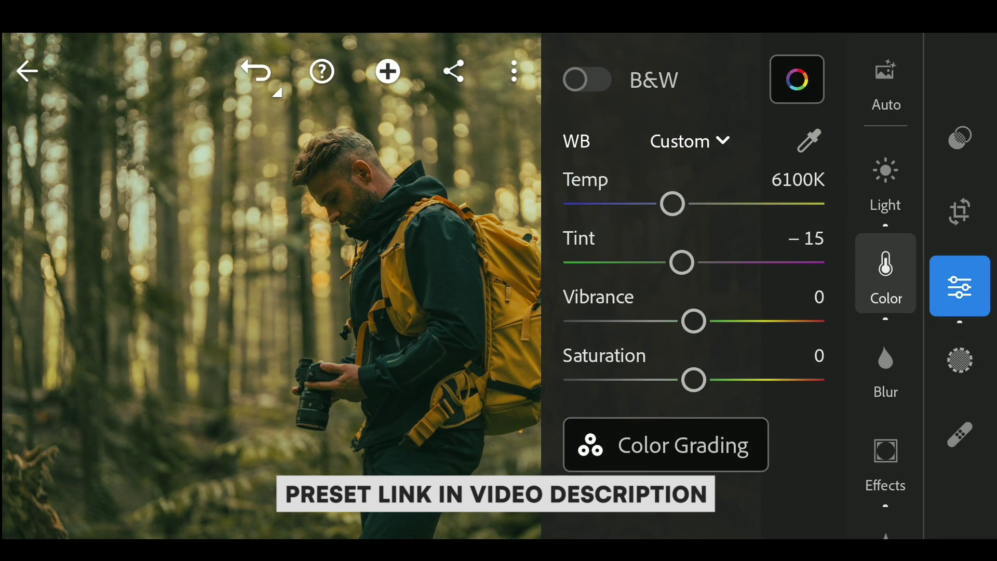
{"action": "left_click", "coordinate": [960, 286]}
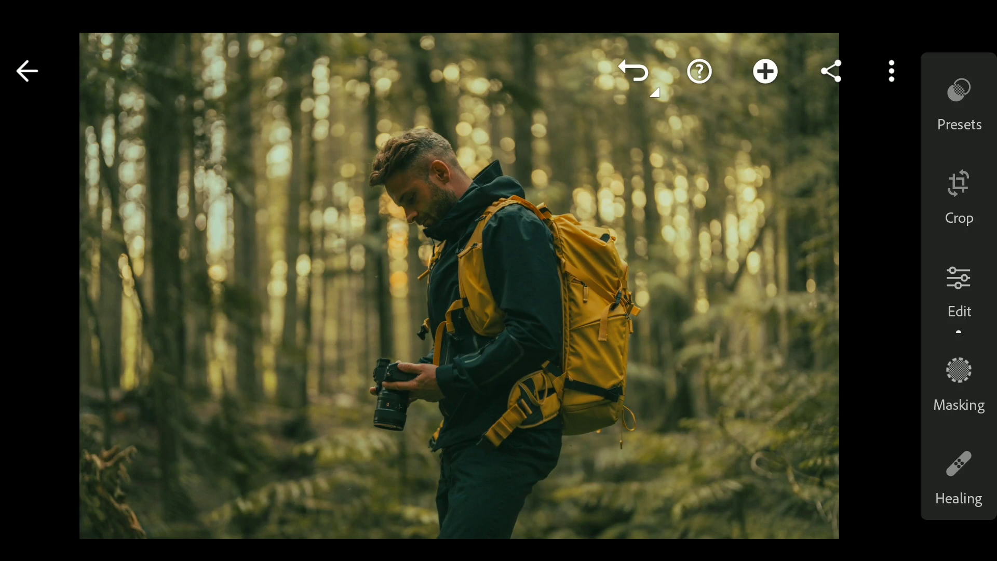
{"action": "scroll", "coordinate": [466, 321], "scroll_direction": "up", "scroll_amount": 3}
{"action": "scroll", "coordinate": [530, 349], "scroll_direction": "up", "scroll_amount": 2}
{"action": "scroll", "coordinate": [484, 341], "scroll_direction": "up", "scroll_amount": 3}
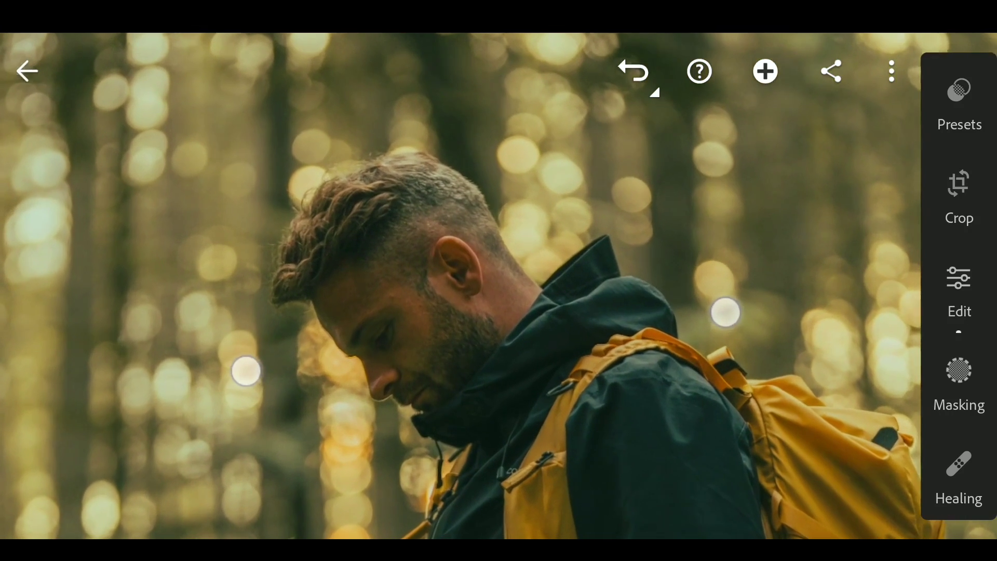
{"action": "scroll", "coordinate": [694, 400], "scroll_direction": "up", "scroll_amount": 2}
{"action": "left_click_drag", "start_coordinate": [693, 399], "coordinate": [694, 399]}
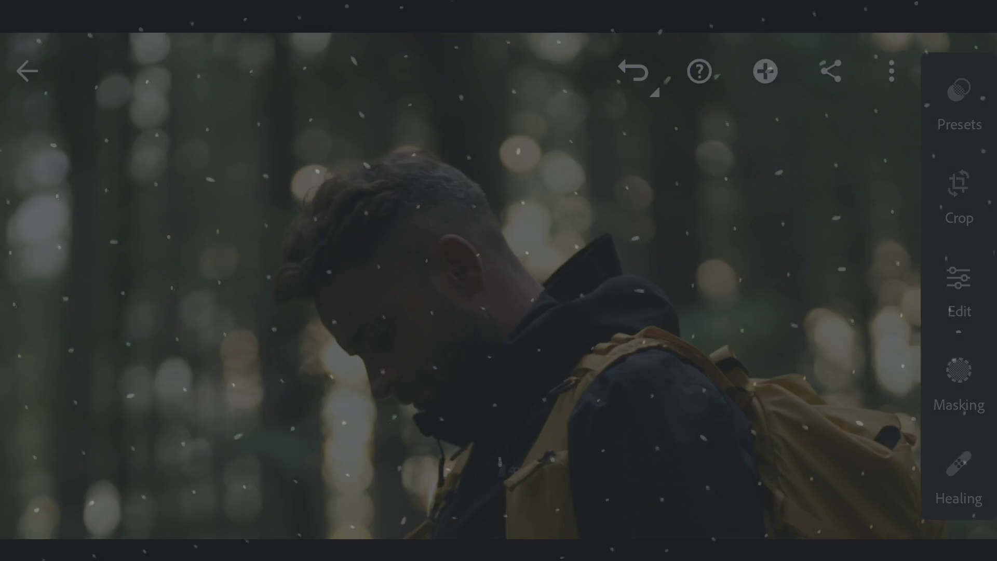